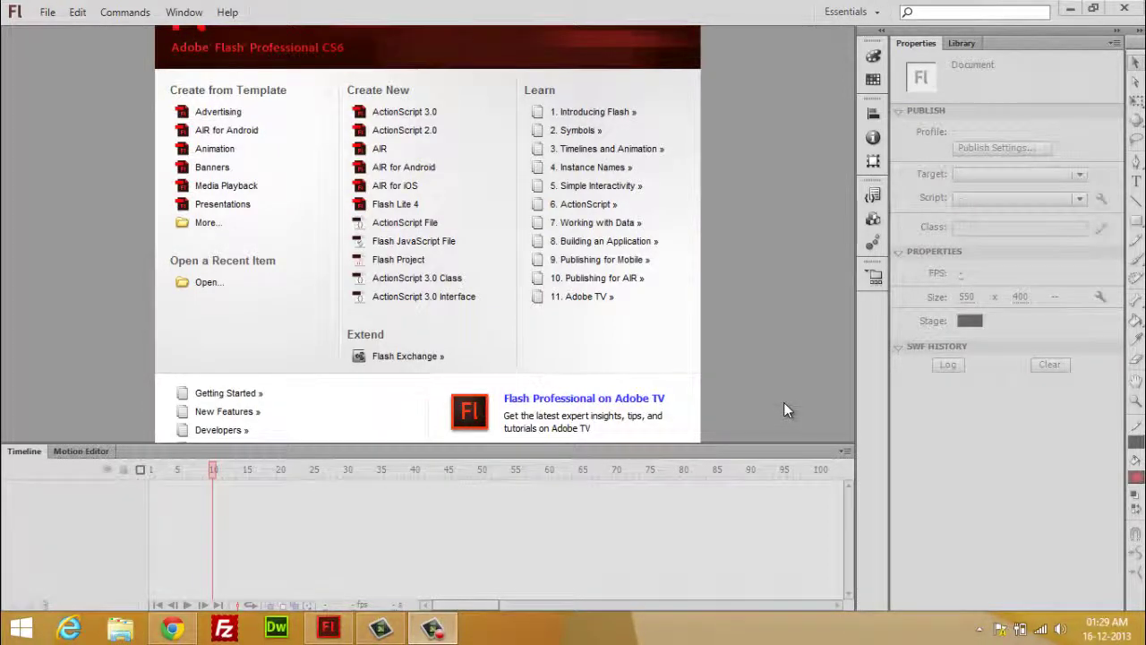
Create a new blank ActionScript 3.0 document with a 550 x 400 stage.
{"action": "left_click", "coordinate": [405, 113]}
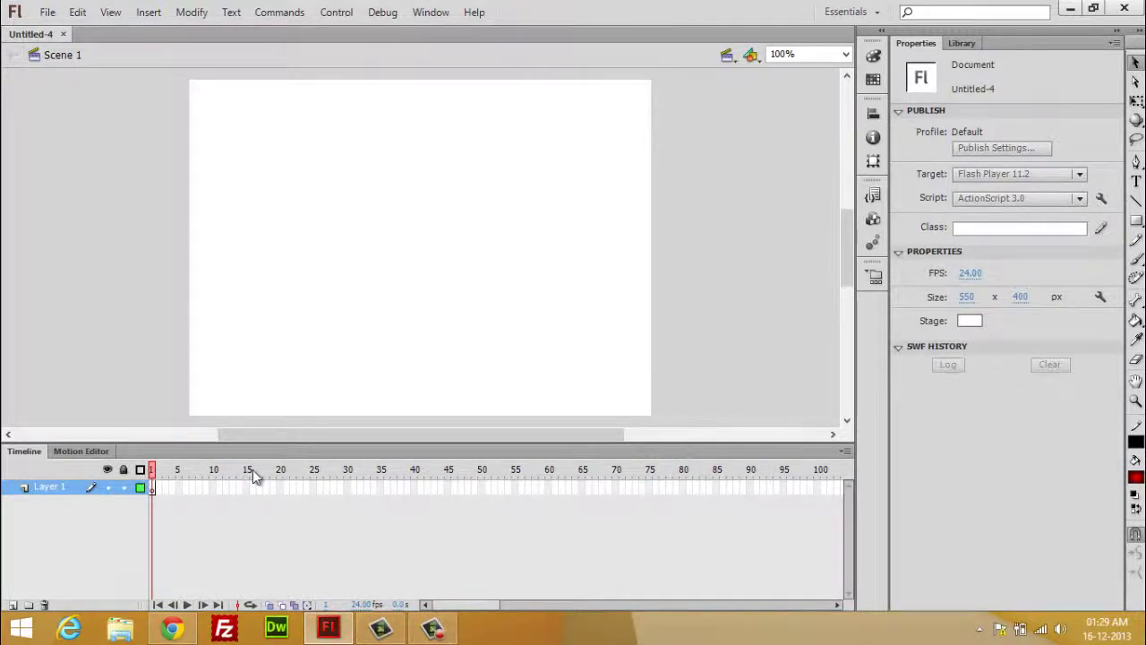
Draw a short vertical line near the stage top and insert frames up to frame 35 on Layer 1.
{"action": "left_click", "coordinate": [1136, 203]}
{"action": "left_click_drag", "start_coordinate": [378, 89], "coordinate": [374, 118]}
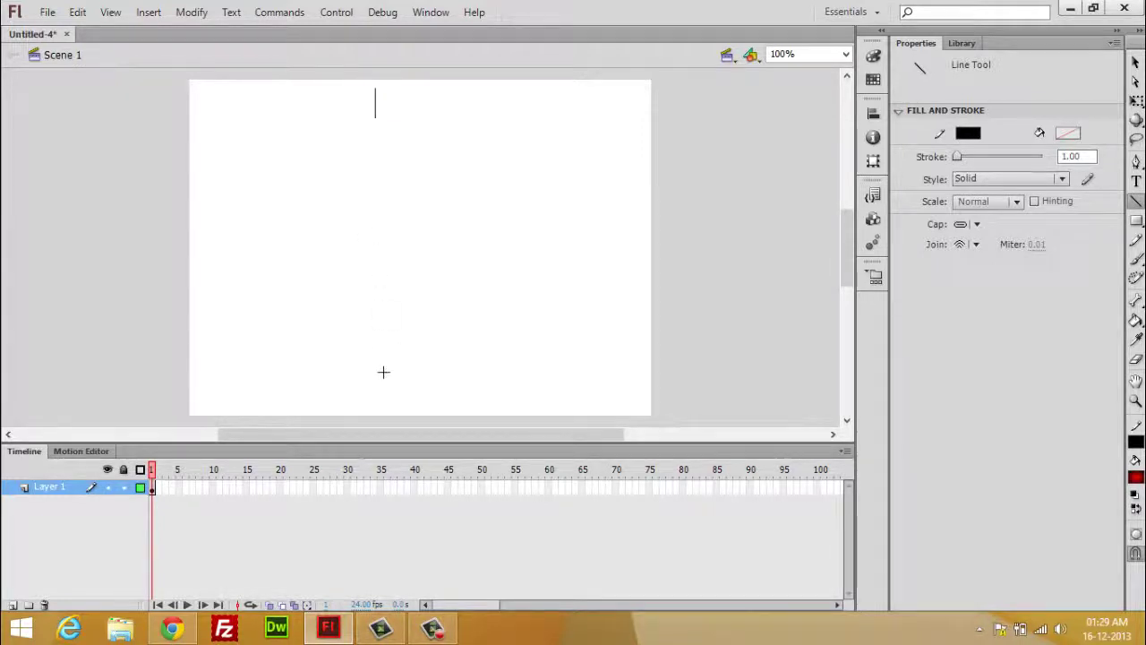
{"action": "right_click", "coordinate": [381, 489]}
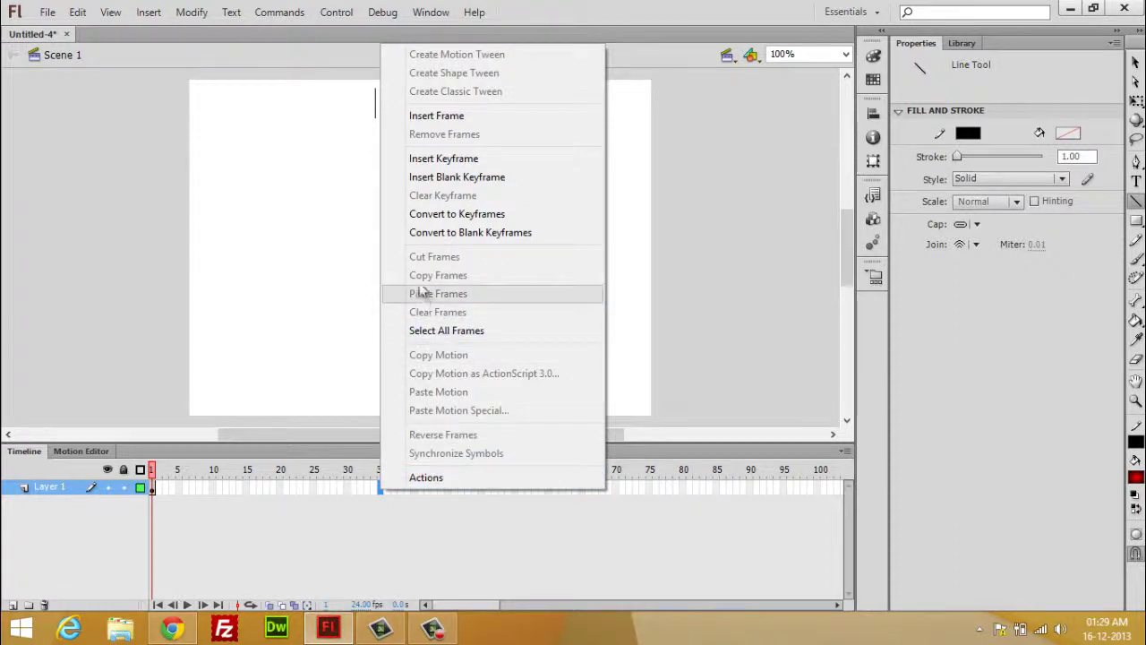
{"action": "left_click", "coordinate": [450, 116]}
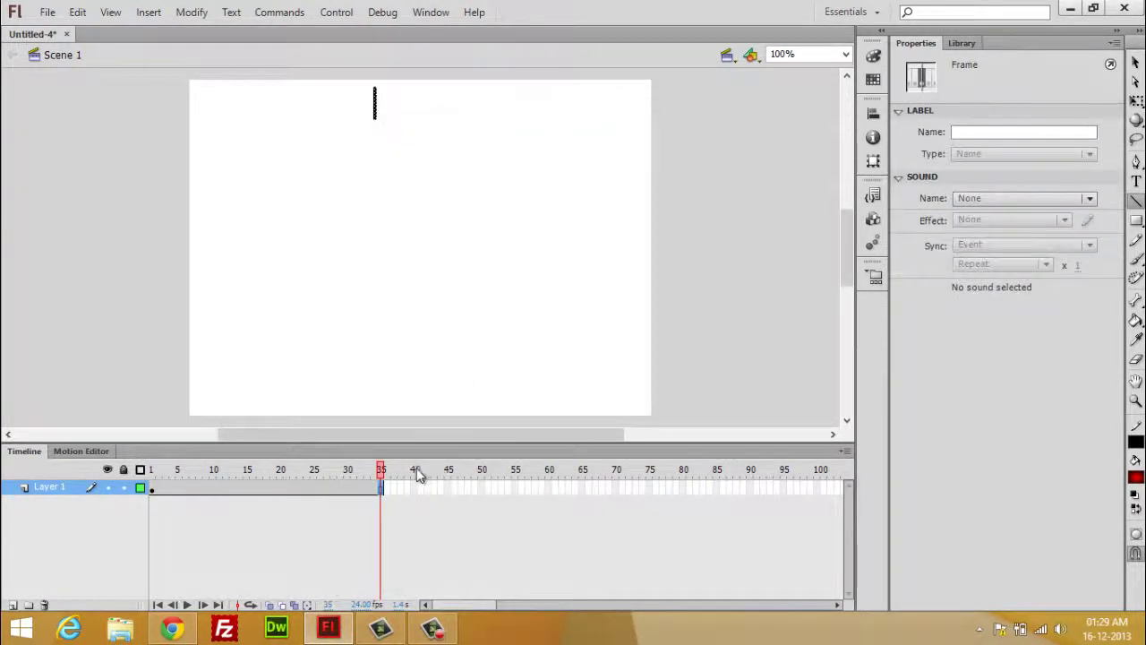
Give Layer 1 a shape tween from frame 1 to a new keyframe at frame 35.
{"action": "right_click", "coordinate": [383, 491]}
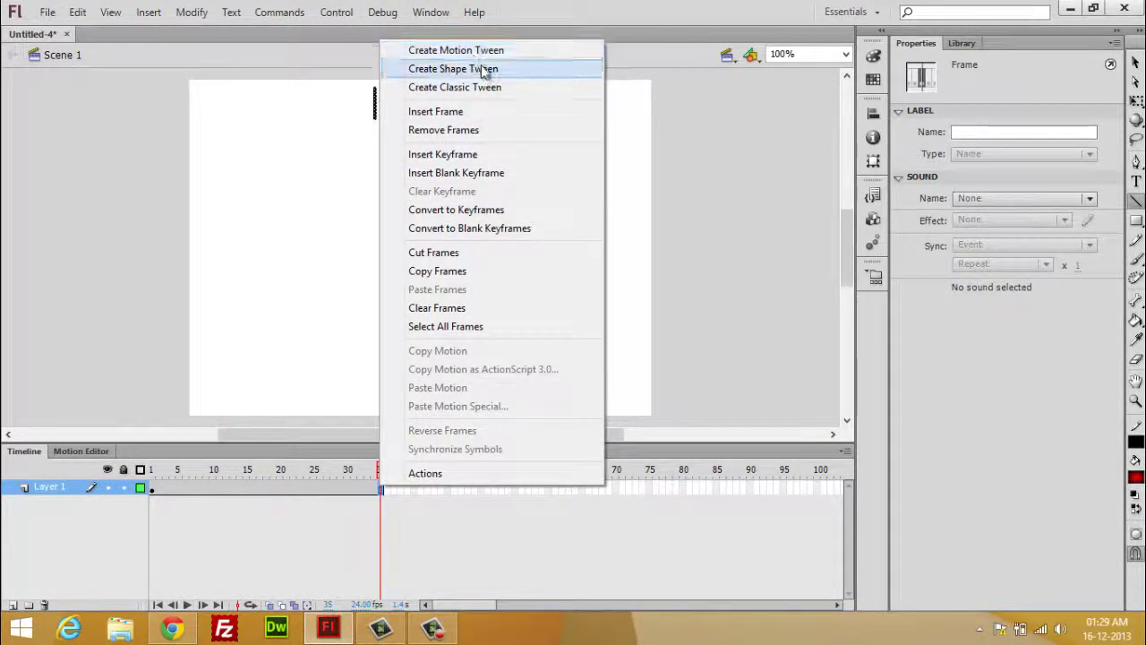
{"action": "left_click", "coordinate": [482, 70]}
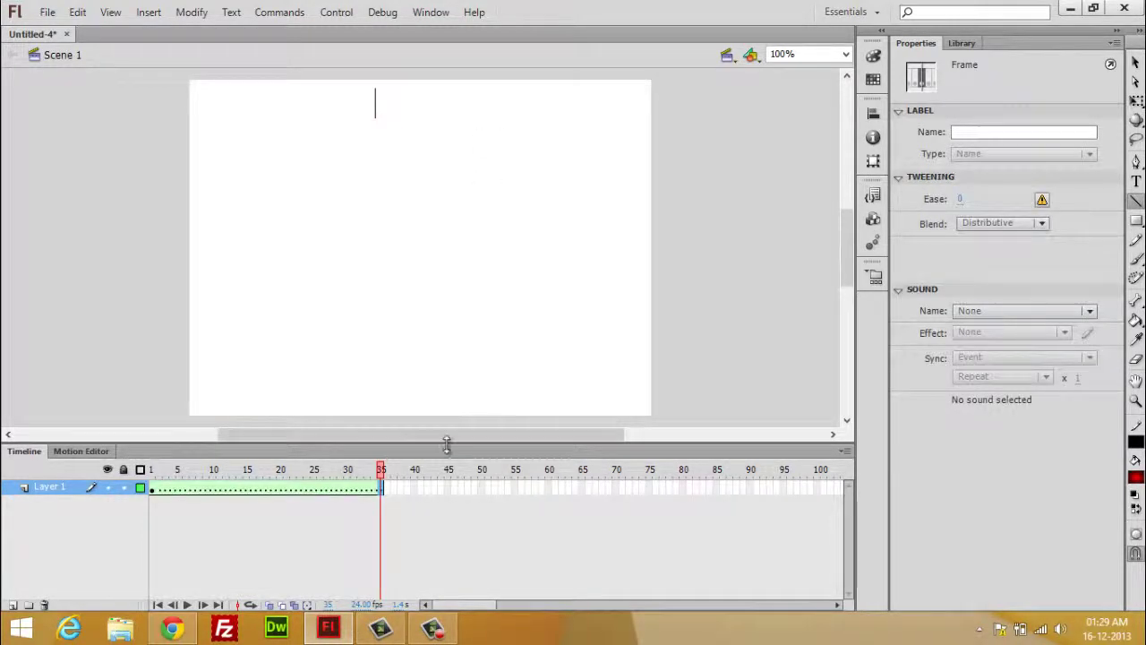
{"action": "right_click", "coordinate": [385, 491]}
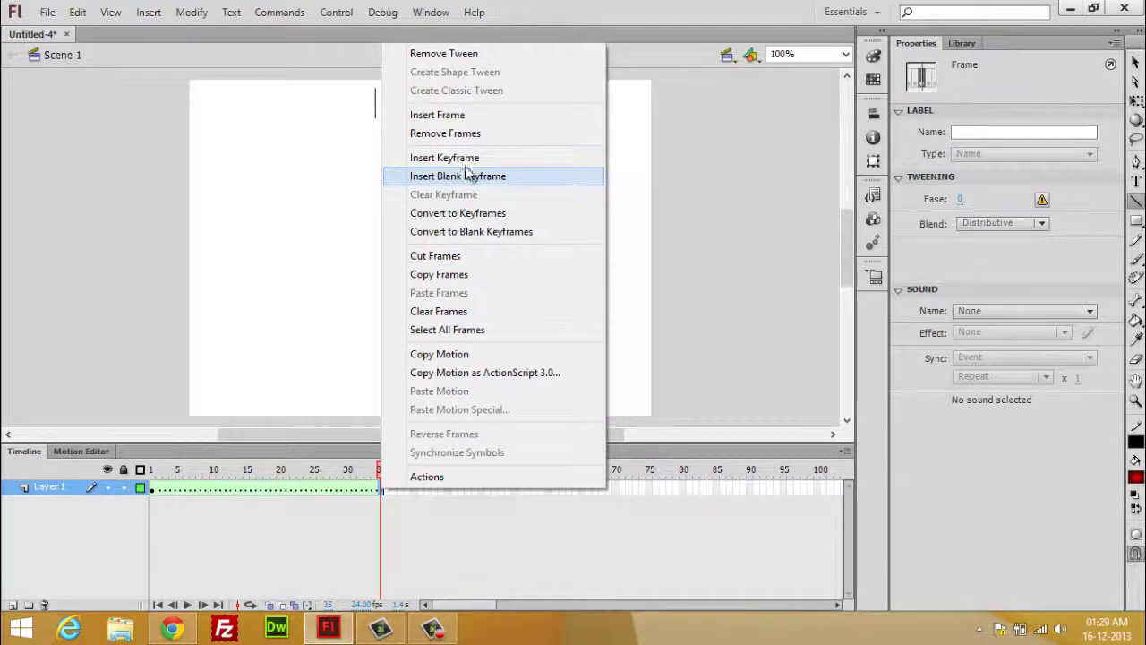
{"action": "left_click", "coordinate": [483, 158]}
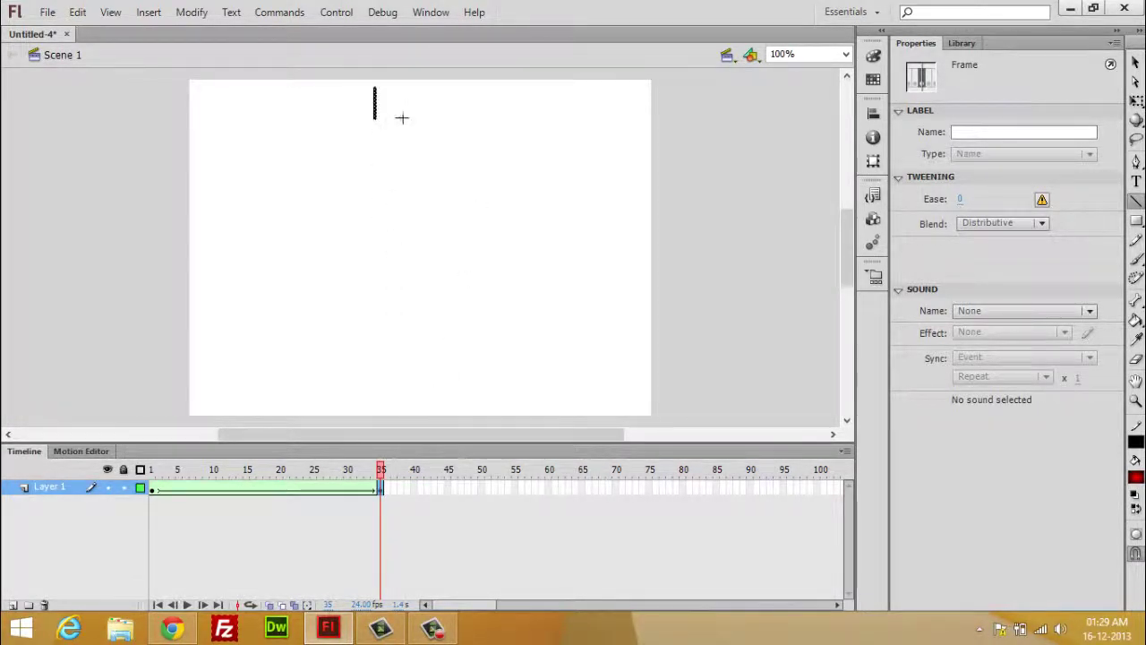
{"action": "key", "text": "v"}
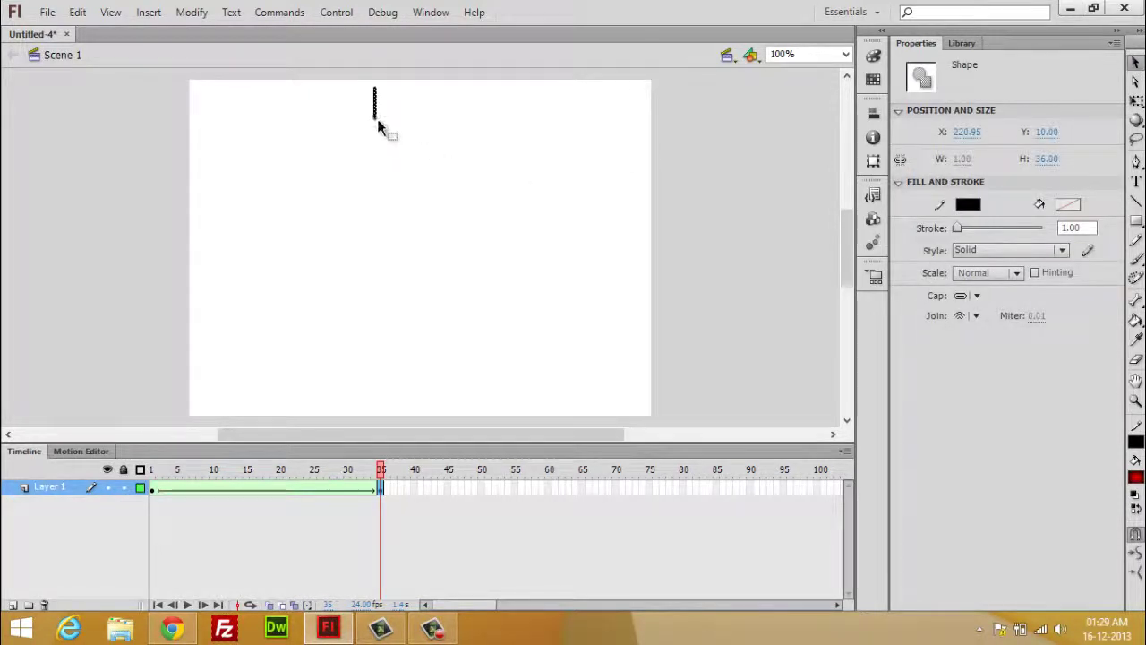
At frame 35, stretch the line down to the stage bottom and preview the tween at frame 9.
{"action": "left_click", "coordinate": [405, 124]}
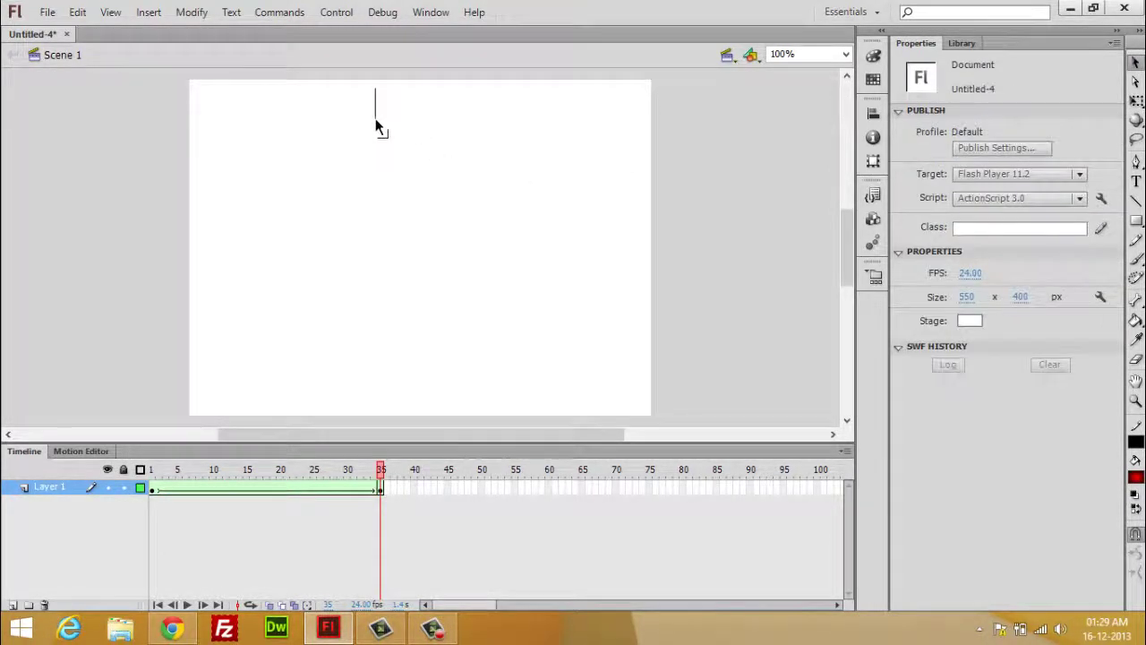
{"action": "left_click_drag", "start_coordinate": [376, 123], "coordinate": [376, 146]}
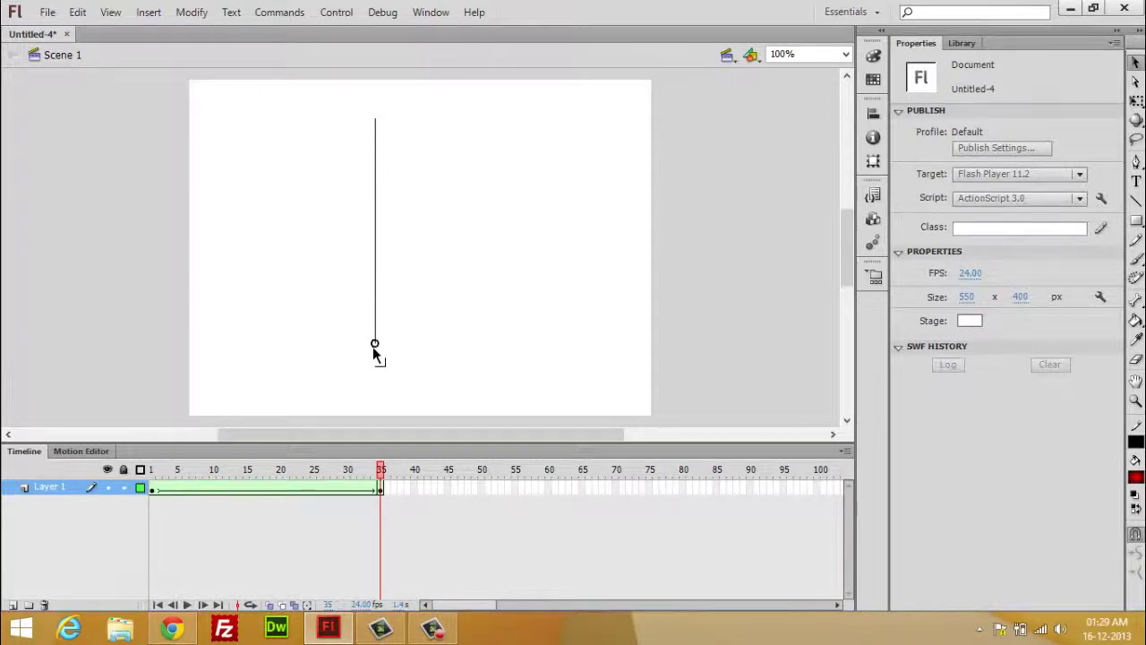
{"action": "left_click_drag", "start_coordinate": [376, 417], "coordinate": [375, 417]}
{"action": "left_click_drag", "start_coordinate": [381, 482], "coordinate": [155, 539]}
{"action": "left_click", "coordinate": [153, 538]}
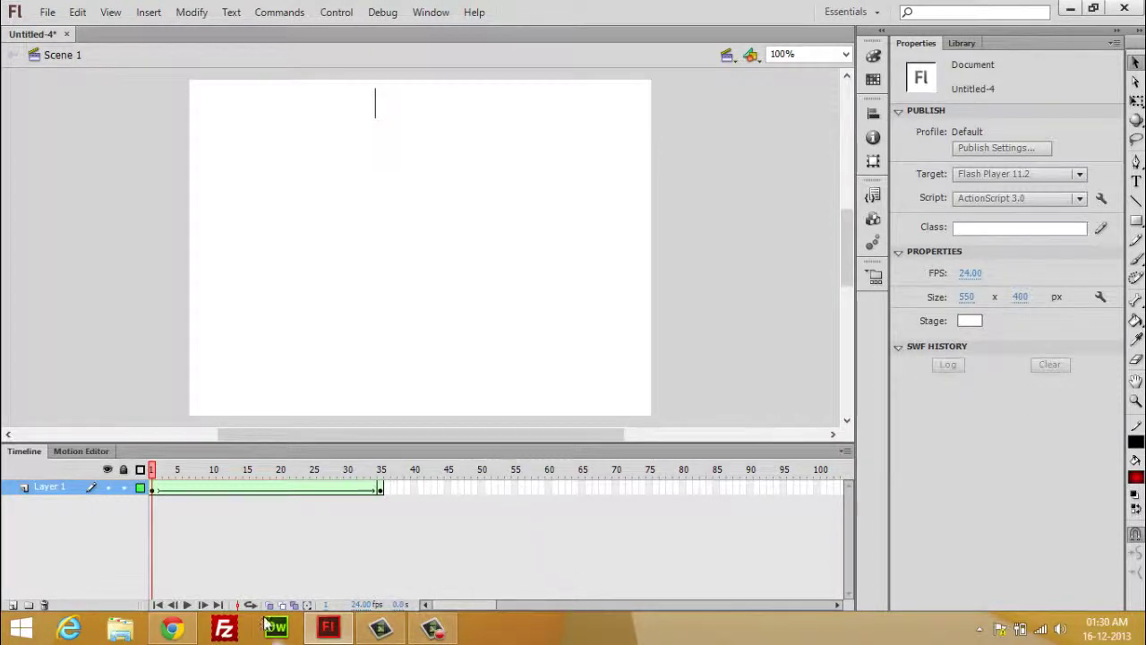
{"action": "left_click", "coordinate": [186, 604]}
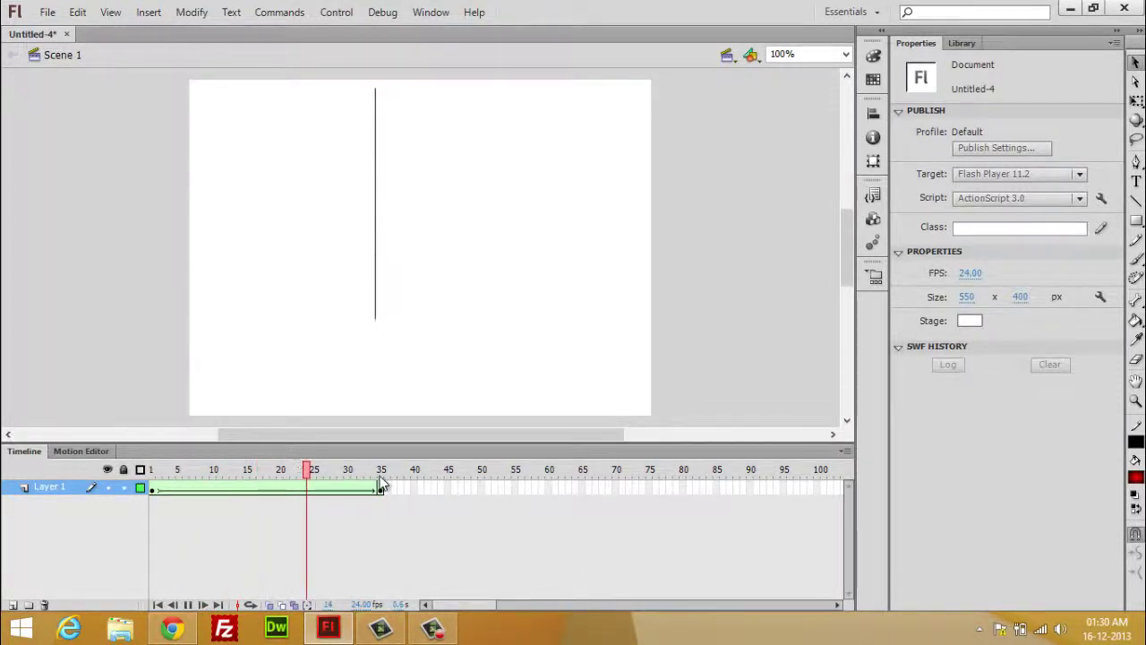
{"action": "left_click", "coordinate": [187, 606]}
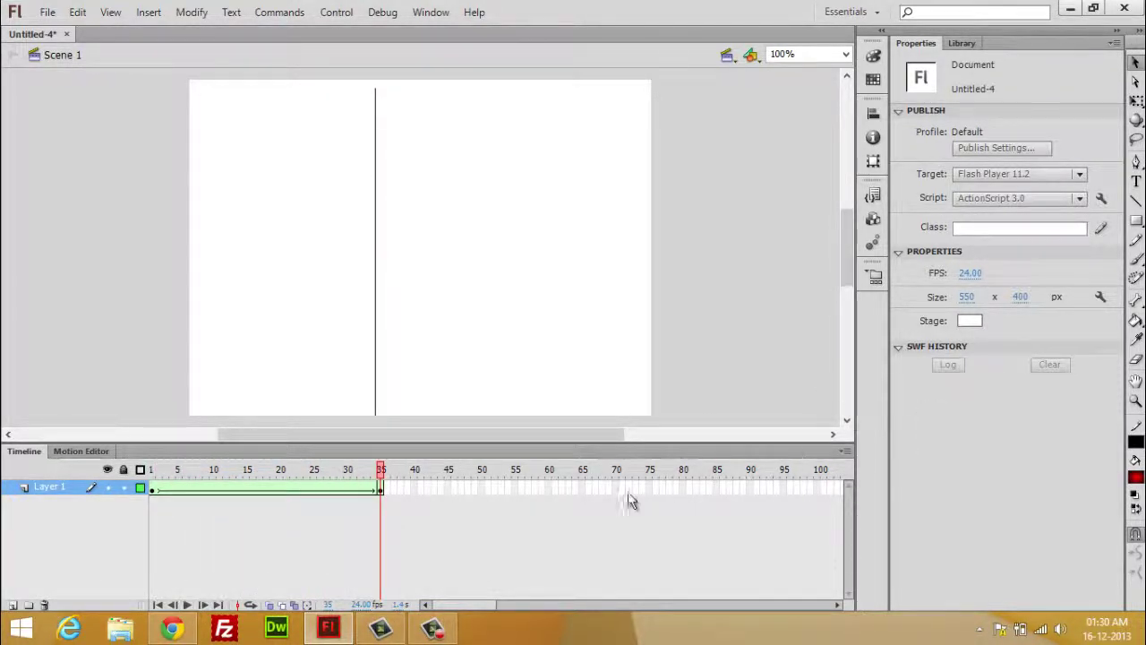
Add Layer 2 and draw a short horizontal line at the stage's left edge on frame 1.
{"action": "left_click", "coordinate": [12, 605]}
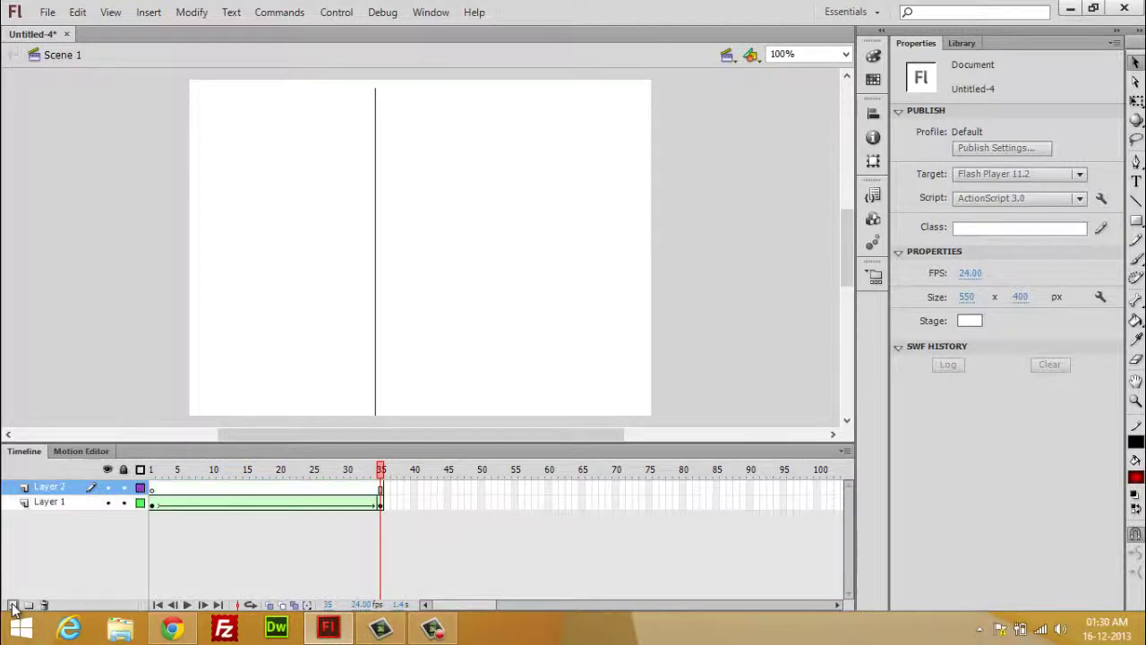
{"action": "left_click", "coordinate": [152, 488]}
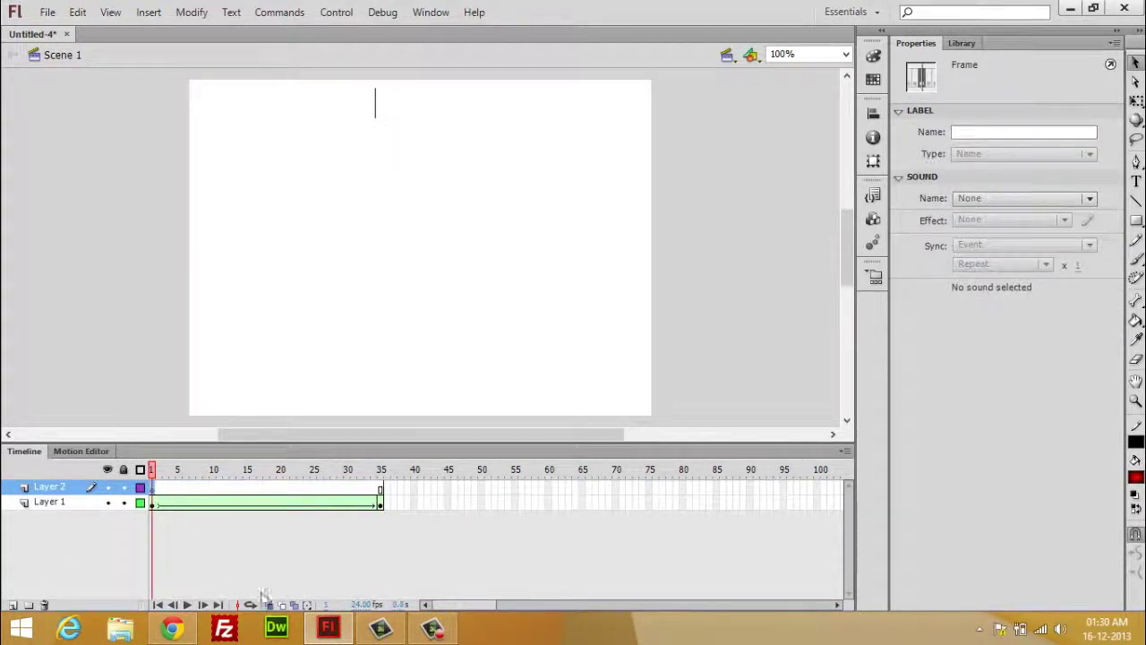
{"action": "left_click", "coordinate": [1134, 202]}
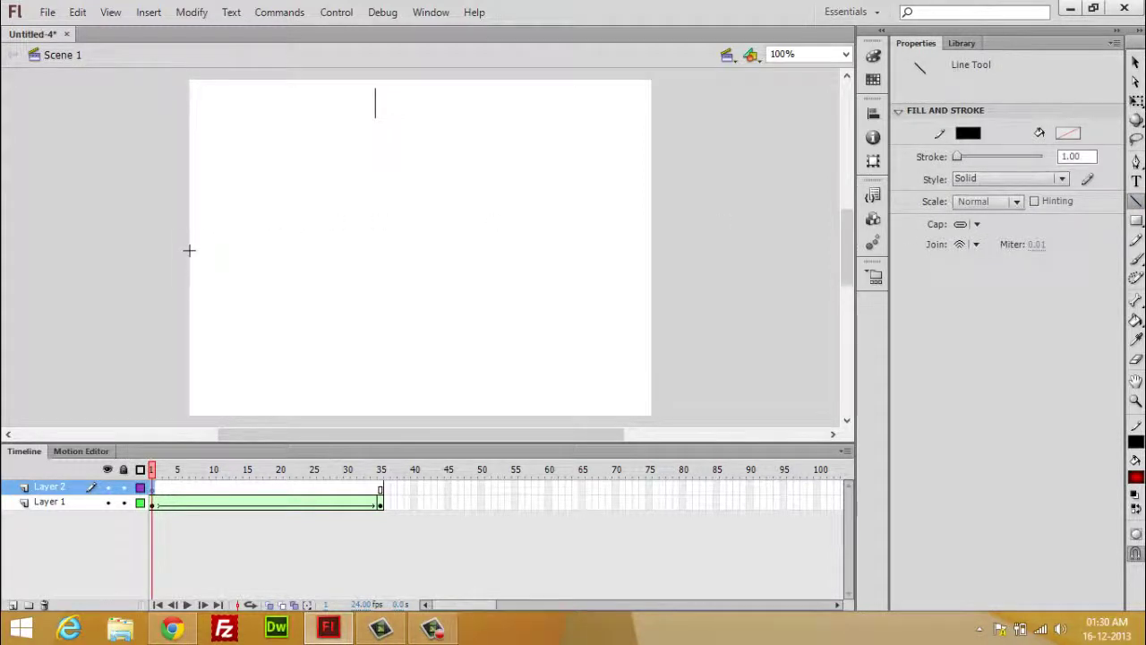
{"action": "left_click_drag", "start_coordinate": [189, 250], "coordinate": [206, 250]}
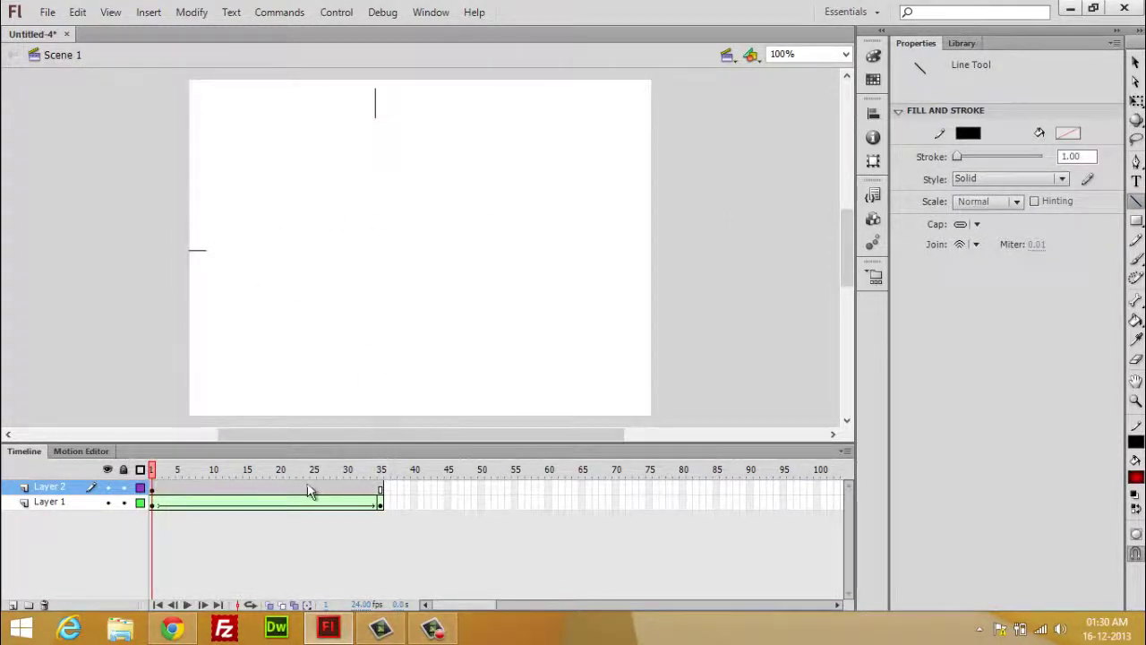
Add a keyframe at frame 35 on Layer 2 and stretch the line across the whole stage.
{"action": "right_click", "coordinate": [381, 488]}
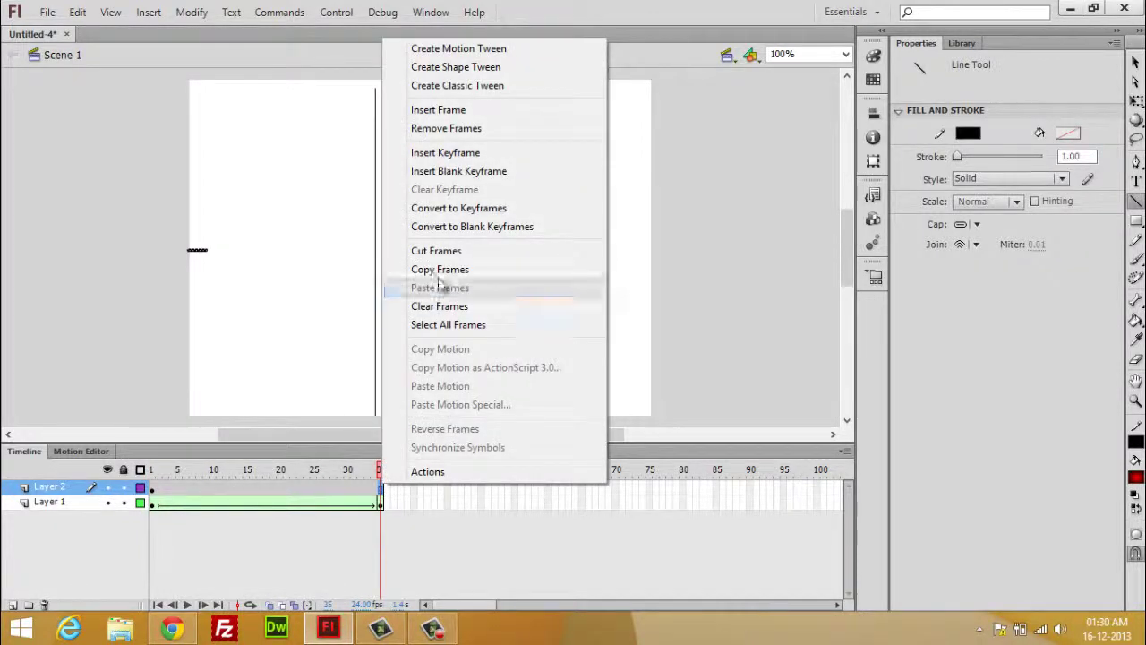
{"action": "left_click", "coordinate": [473, 152]}
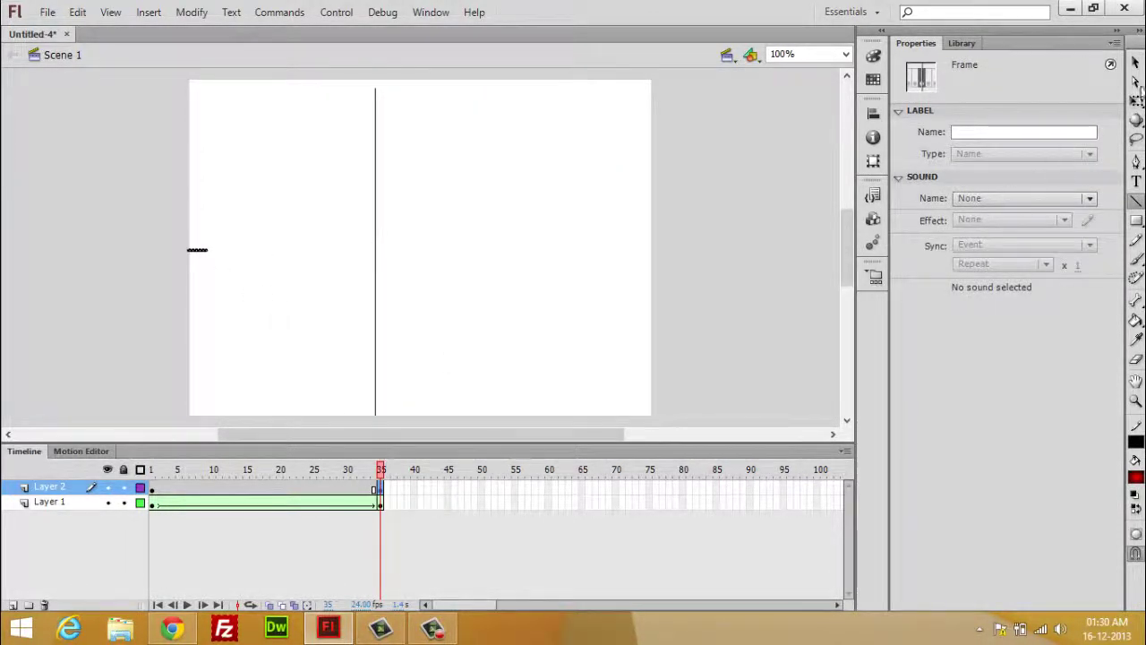
{"action": "left_click", "coordinate": [1135, 64]}
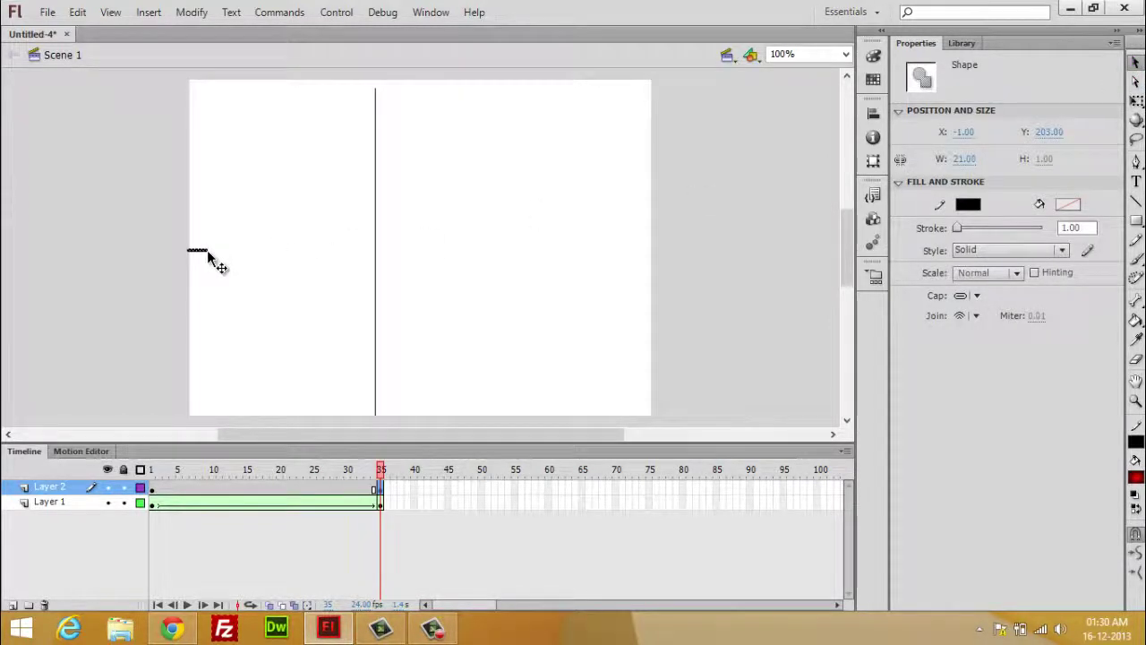
{"action": "mouse_move", "coordinate": [211, 254]}
{"action": "left_mouse_down"}
{"action": "mouse_move", "coordinate": [358, 251]}
{"action": "mouse_move", "coordinate": [208, 255]}
{"action": "left_mouse_up"}
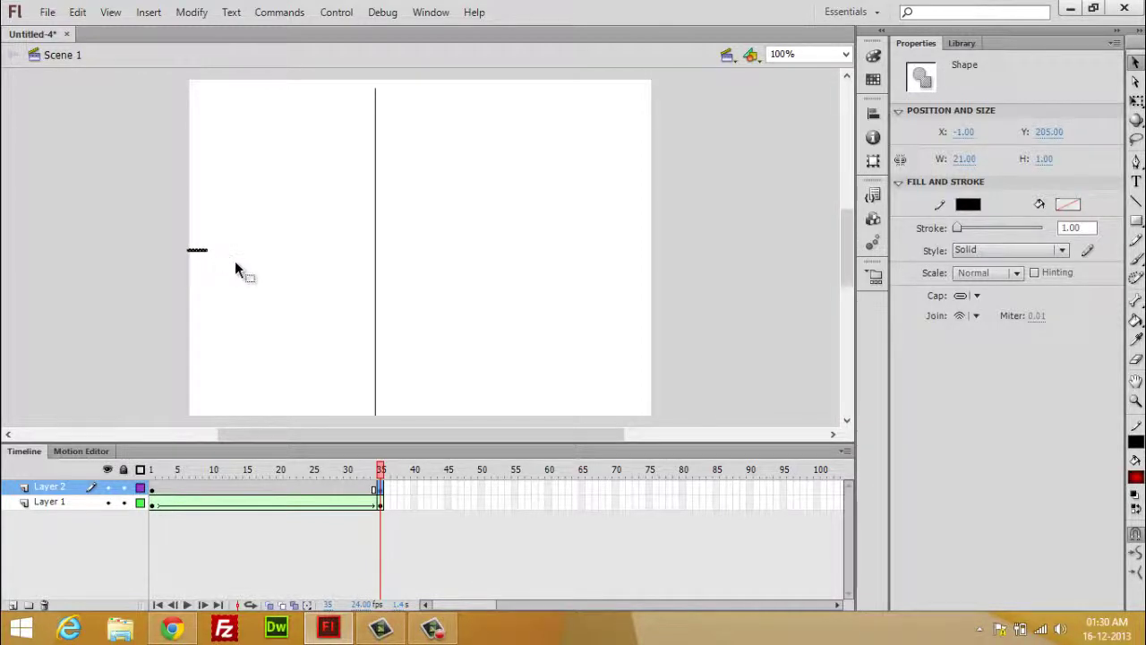
{"action": "left_click", "coordinate": [211, 254]}
{"action": "left_click_drag", "start_coordinate": [207, 253], "coordinate": [651, 251]}
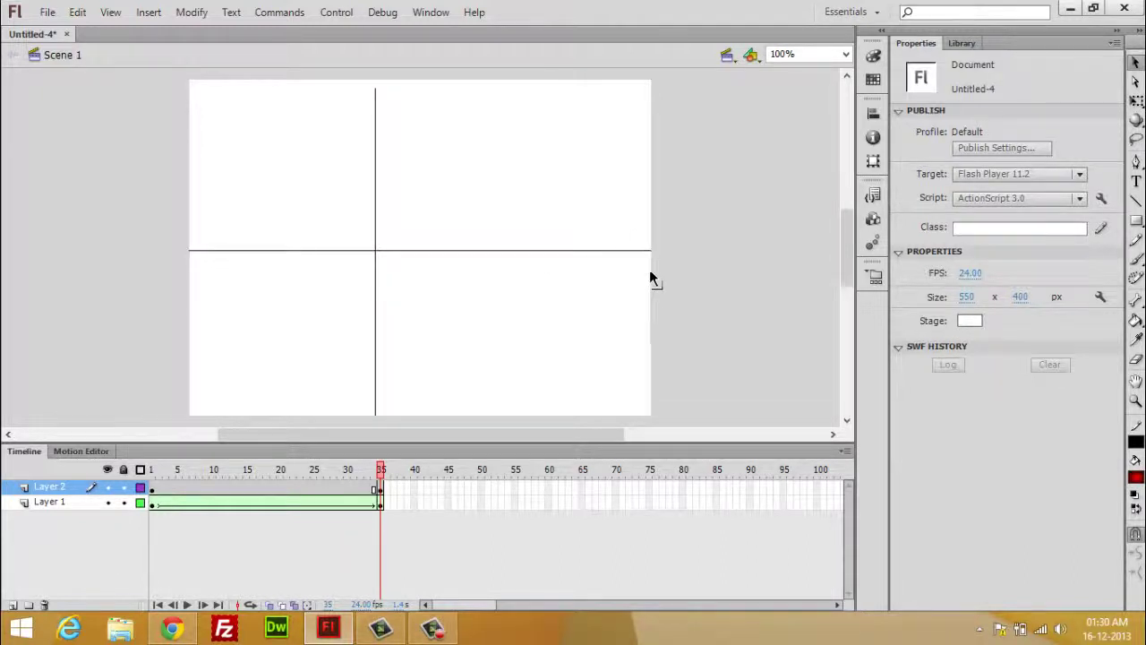
Apply a shape tween to Layer 2's frames 1–35 and preview it at frame 18.
{"action": "right_click", "coordinate": [377, 493]}
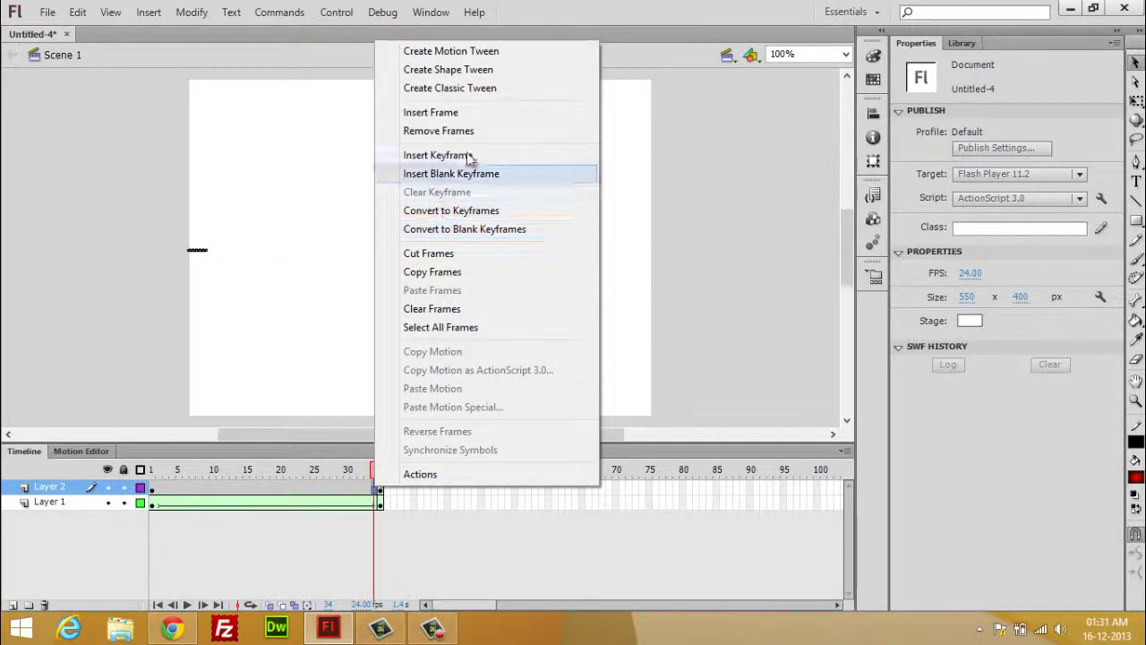
{"action": "left_click", "coordinate": [479, 79]}
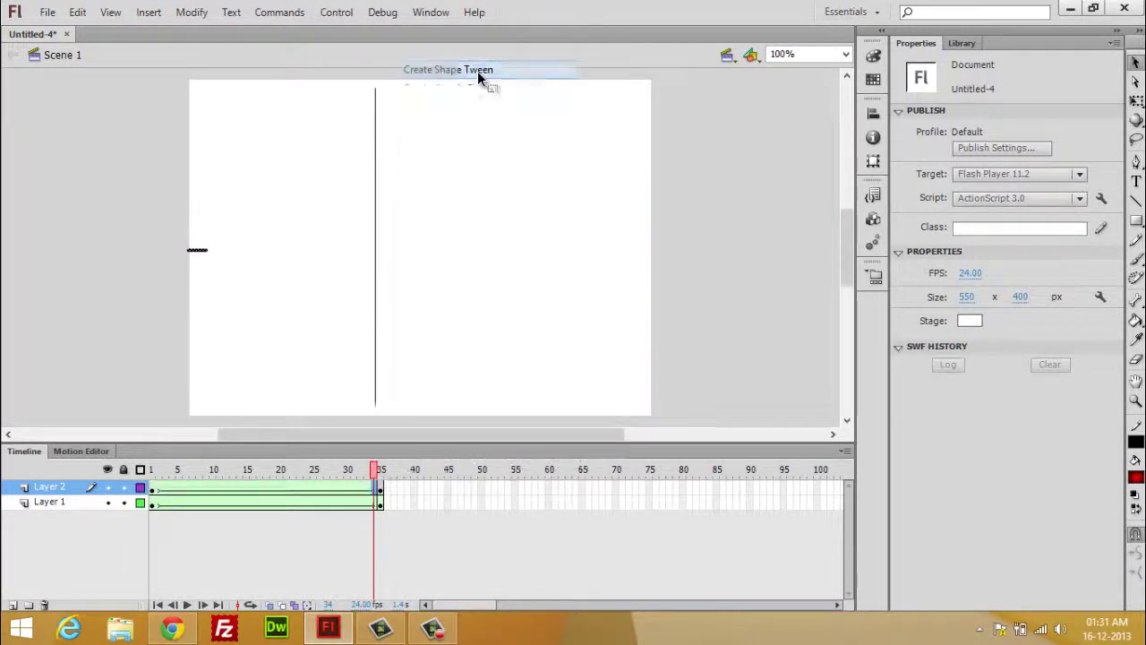
{"action": "right_click", "coordinate": [381, 487]}
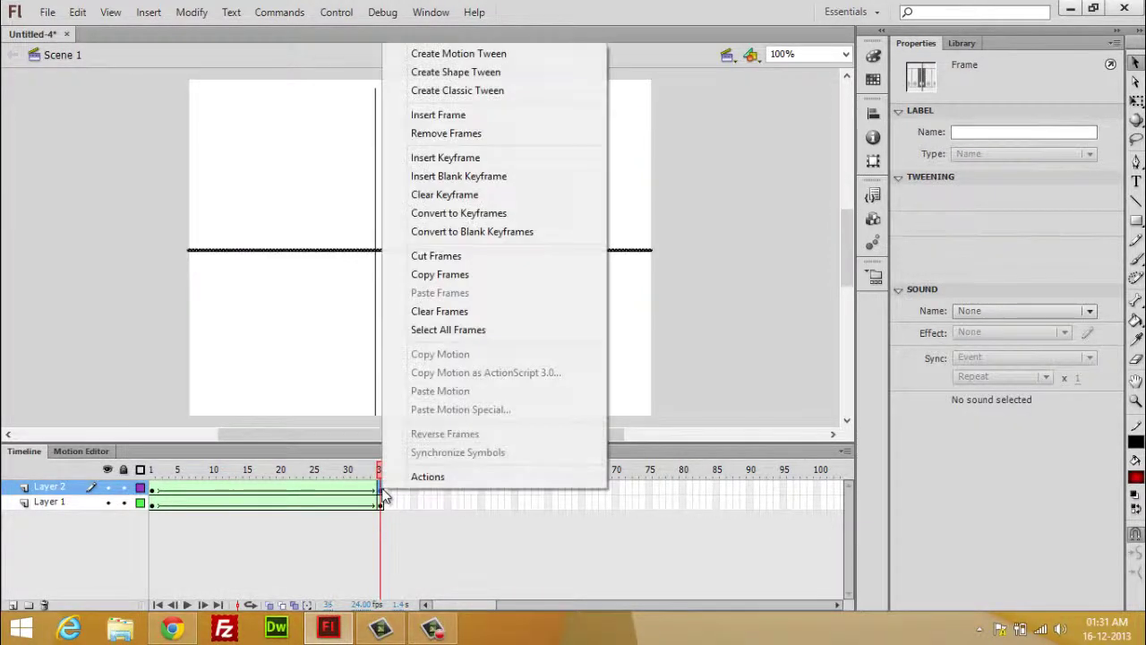
{"action": "left_click", "coordinate": [494, 72]}
{"action": "left_click_drag", "start_coordinate": [380, 488], "coordinate": [151, 529]}
Play the growing-cross animation twice, hide Layer 2, and rewind the playhead to frame 1.
{"action": "left_click", "coordinate": [186, 605]}
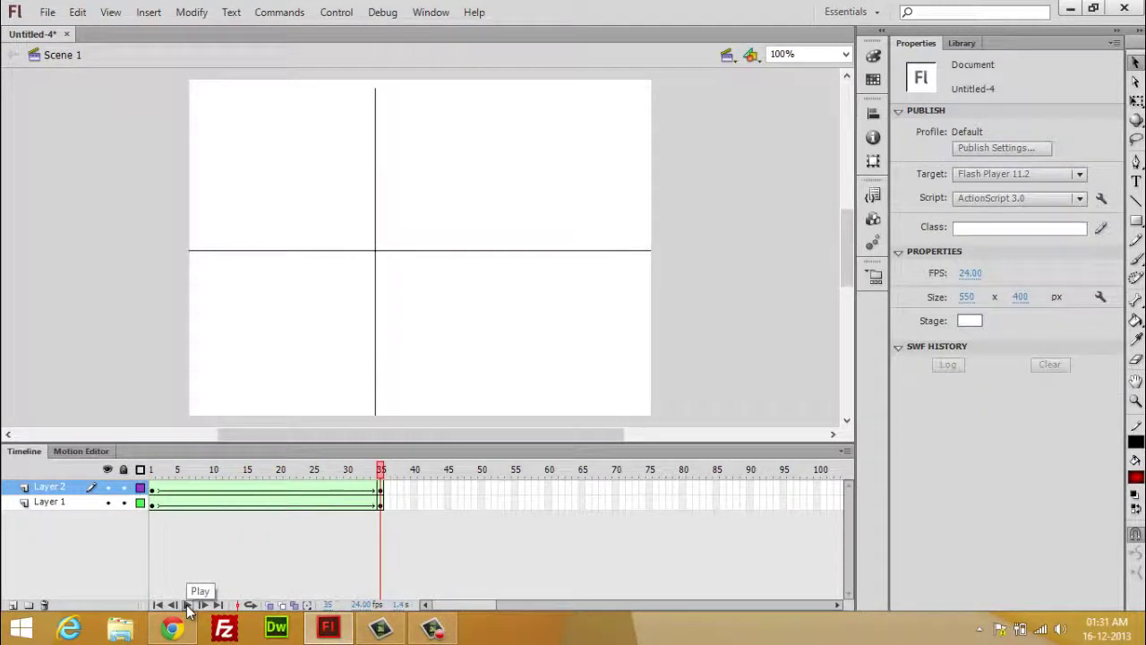
{"action": "left_click", "coordinate": [186, 604]}
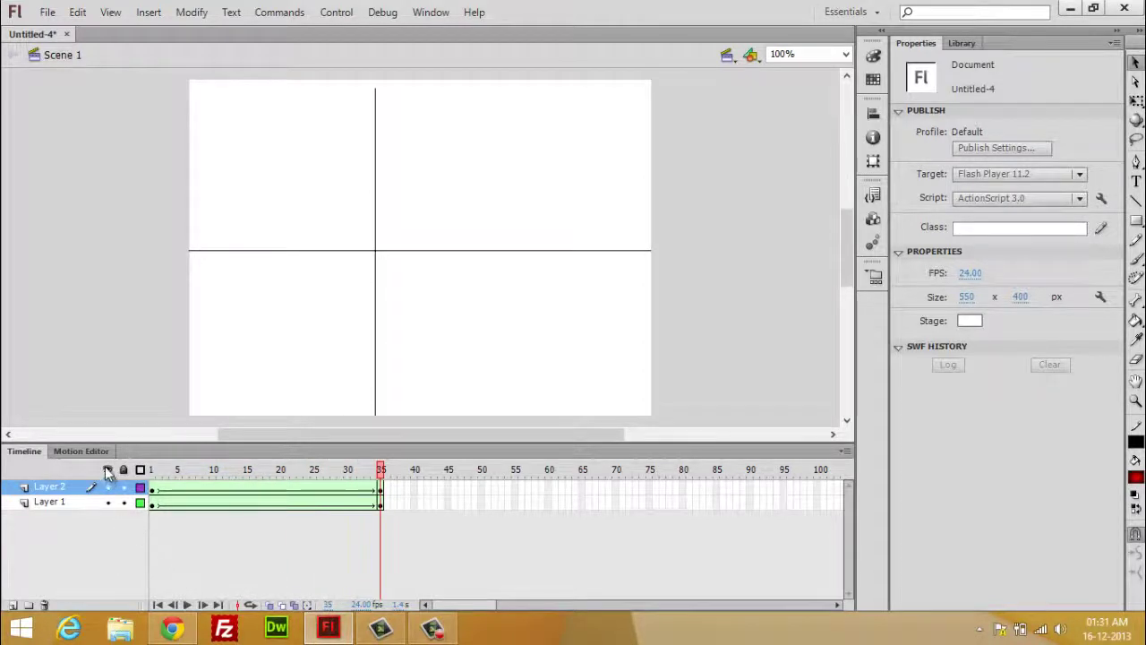
{"action": "left_click_drag", "start_coordinate": [107, 486], "coordinate": [105, 500]}
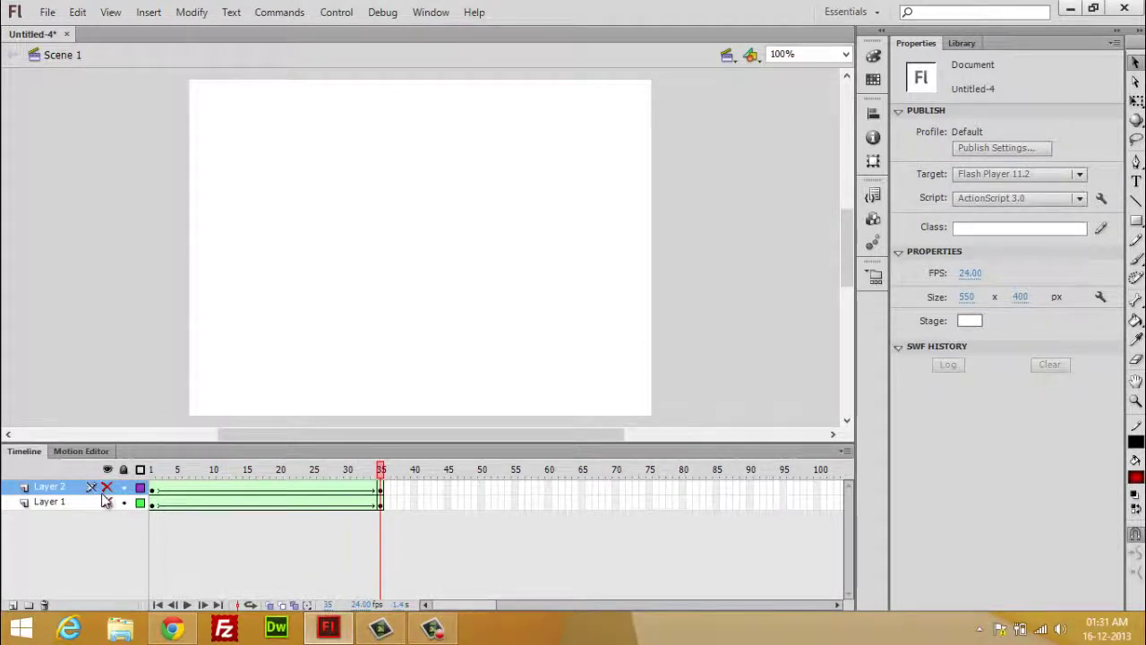
{"action": "left_click", "coordinate": [108, 470]}
{"action": "left_click", "coordinate": [107, 486]}
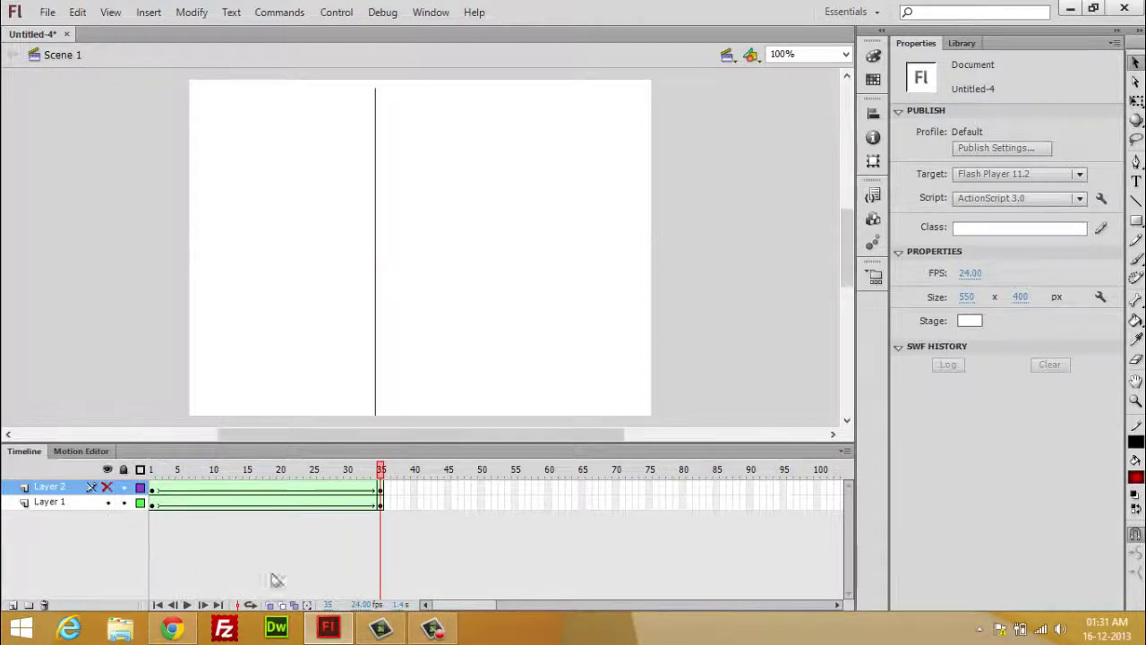
{"action": "left_click_drag", "start_coordinate": [381, 479], "coordinate": [151, 471]}
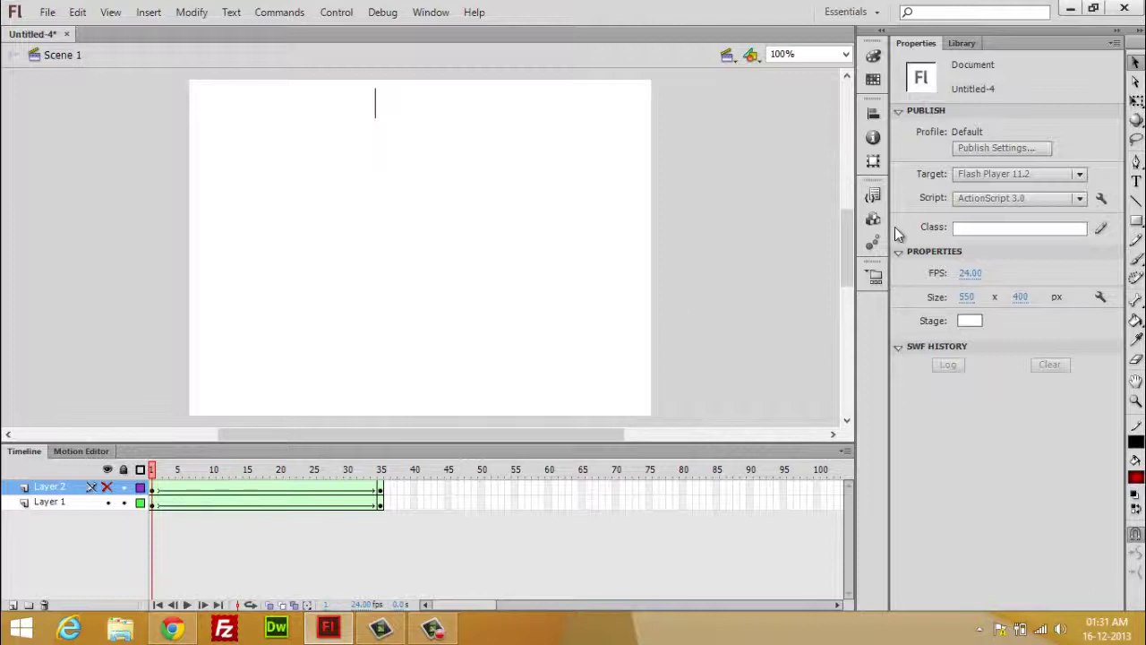
Select frame 1 of the empty Layer 4 with the Rectangle tool active.
{"action": "left_click", "coordinate": [1135, 220]}
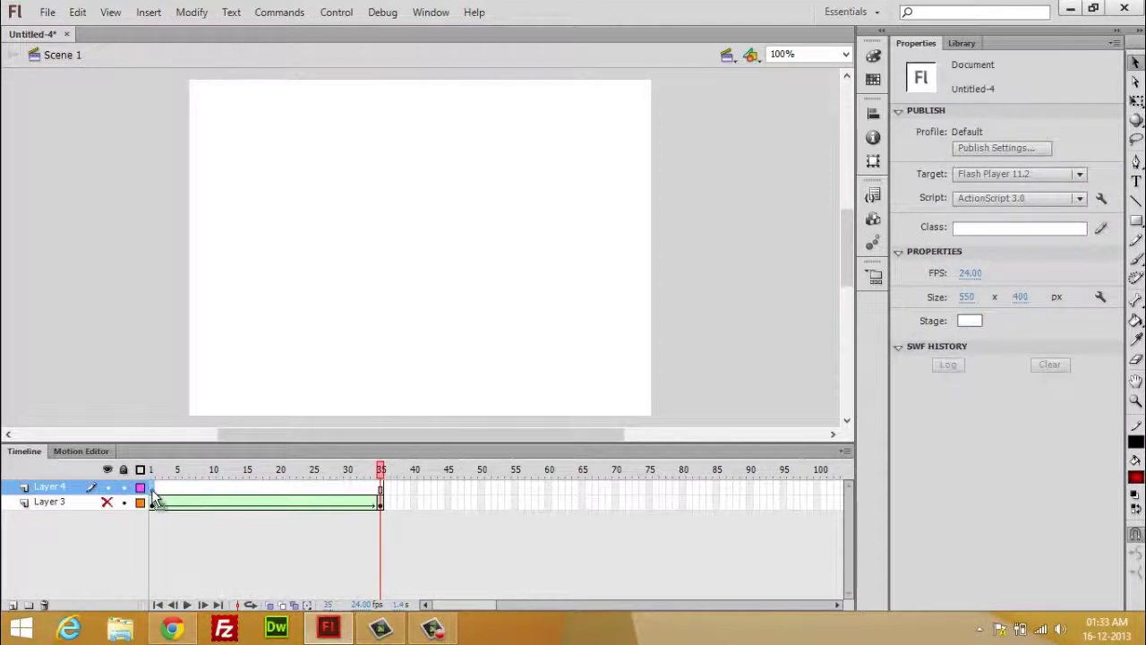
{"action": "left_click", "coordinate": [162, 499]}
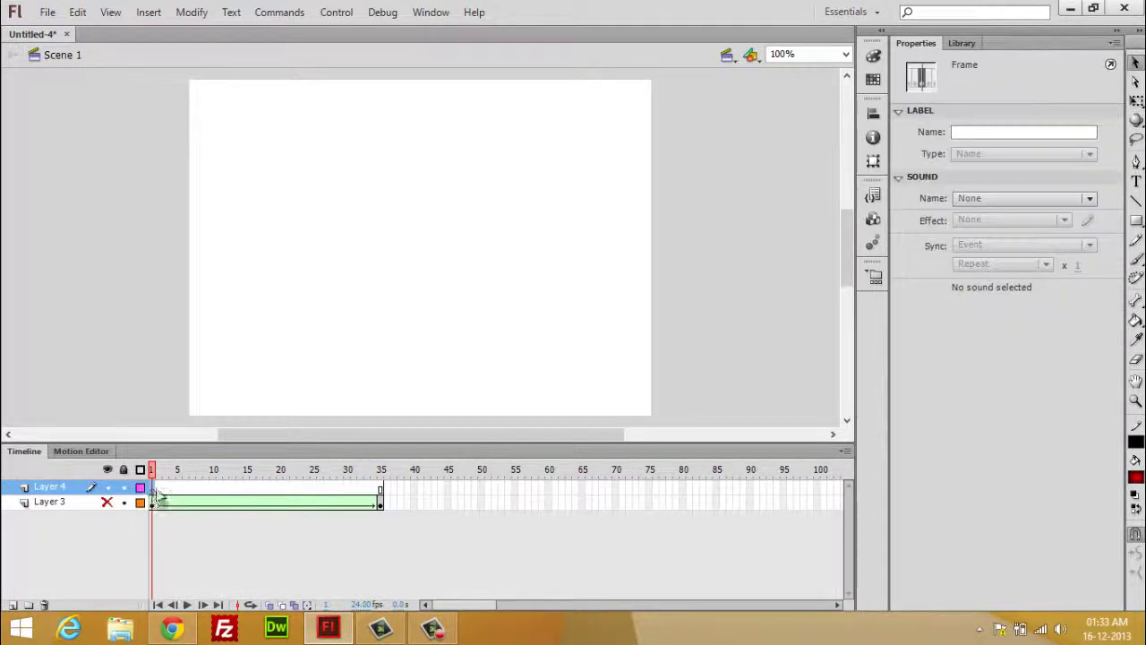
{"action": "left_click", "coordinate": [1137, 222]}
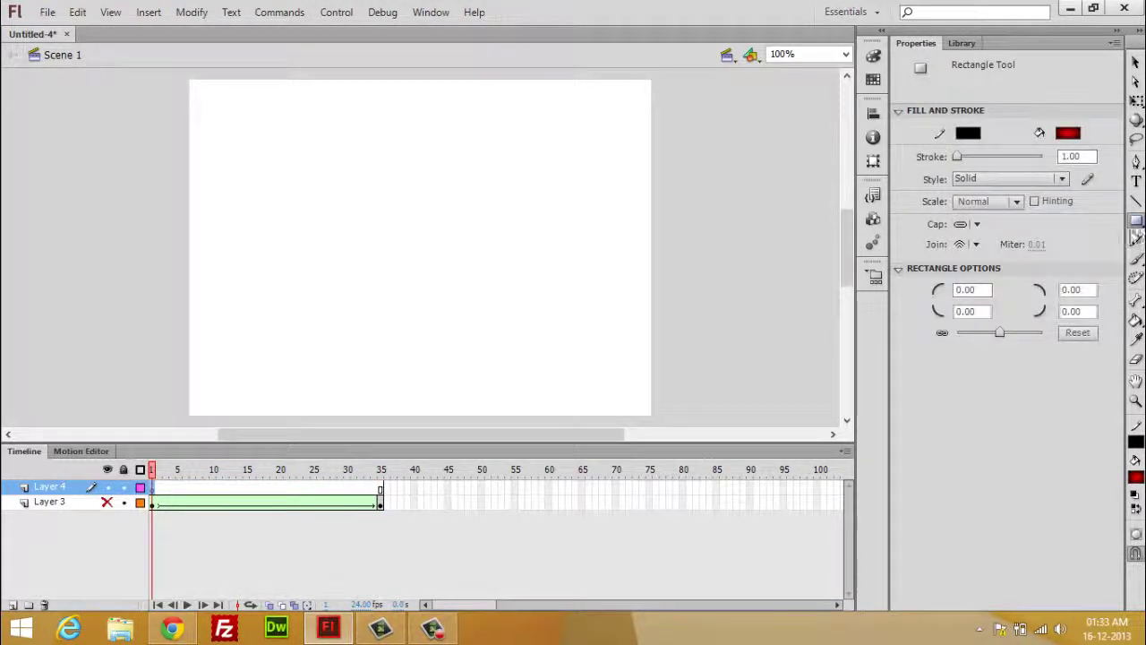
Draw a red gradient rectangle at the upper left, then try an oval circle at frame 35 and discard it.
{"action": "left_click_drag", "start_coordinate": [253, 146], "coordinate": [370, 236]}
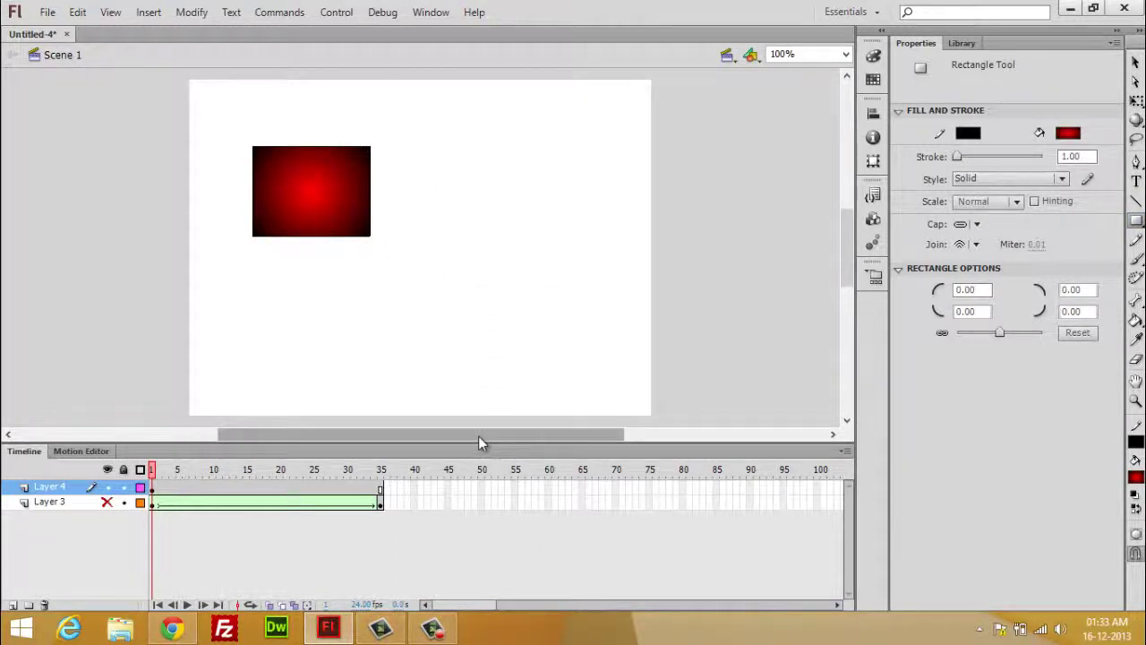
{"action": "left_click", "coordinate": [380, 488]}
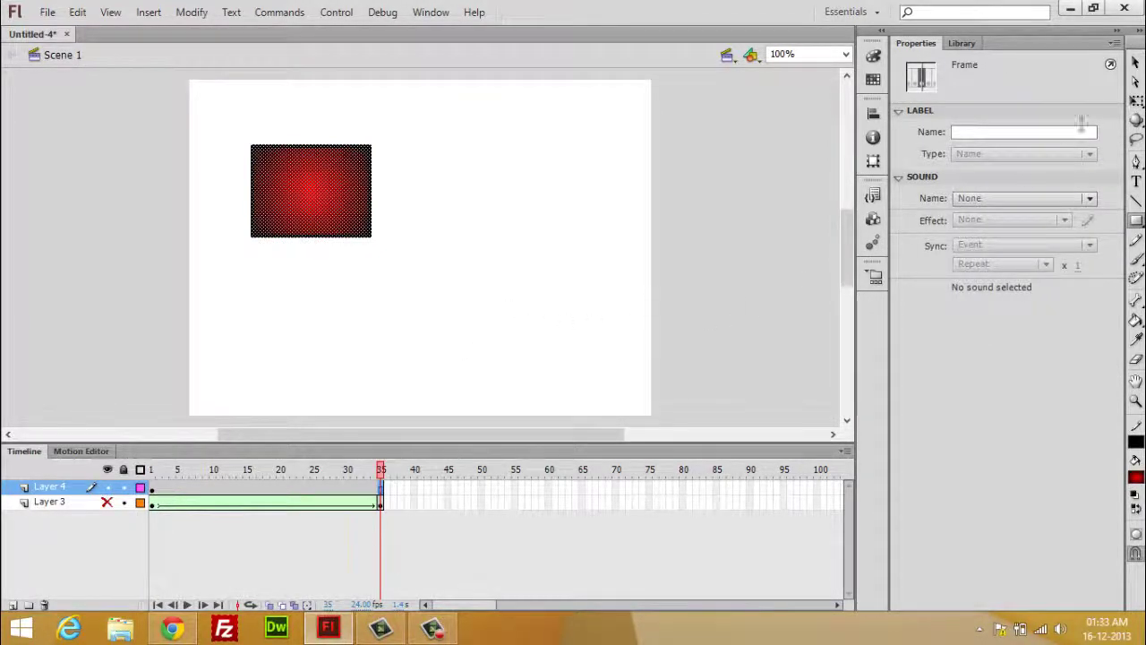
{"action": "left_click", "coordinate": [1135, 221]}
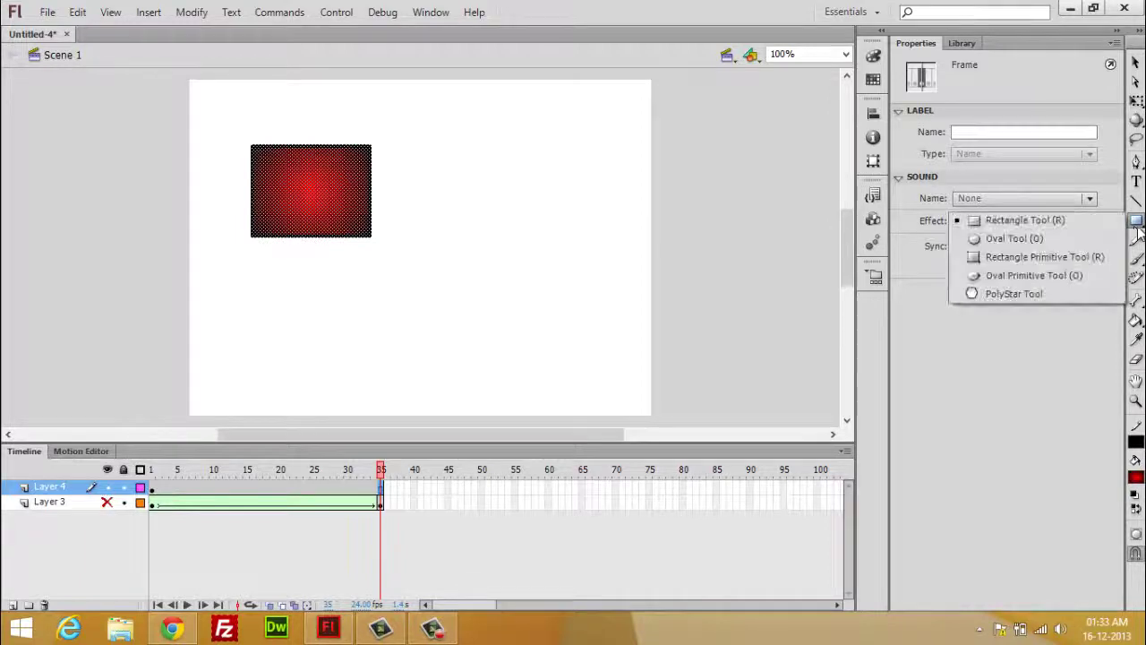
{"action": "left_click", "coordinate": [1088, 238]}
{"action": "left_click_drag", "start_coordinate": [512, 283], "coordinate": [613, 383]}
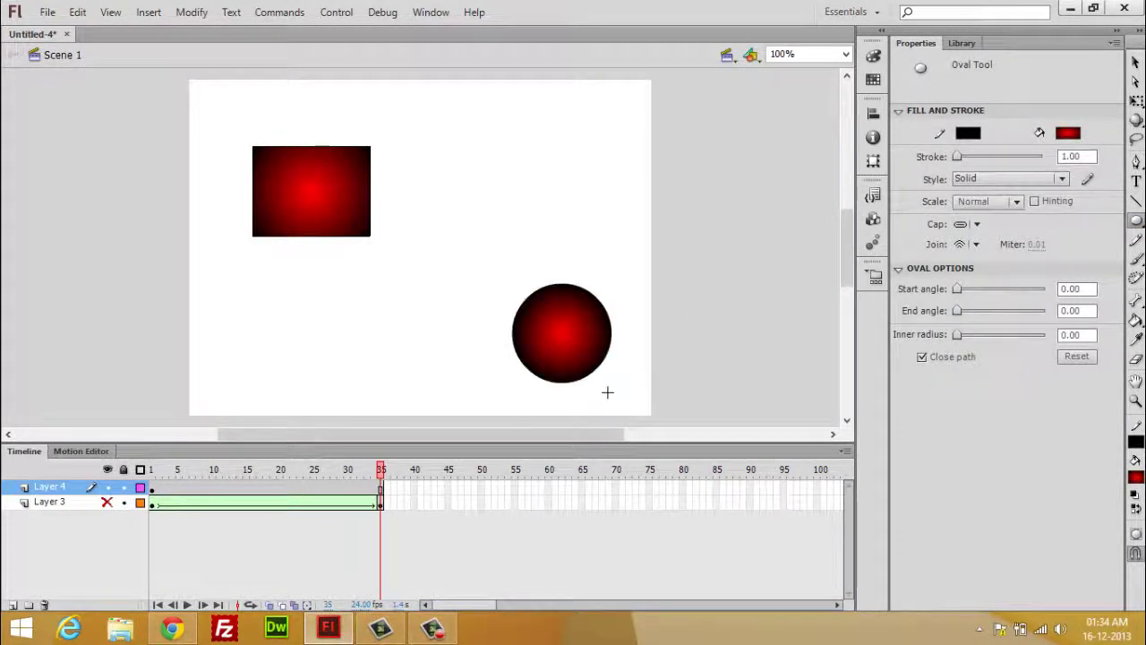
{"action": "left_click", "coordinate": [381, 492]}
Insert a blank keyframe at frame 35 and Shift-draw a red gradient circle at the lower right.
{"action": "right_click", "coordinate": [380, 493]}
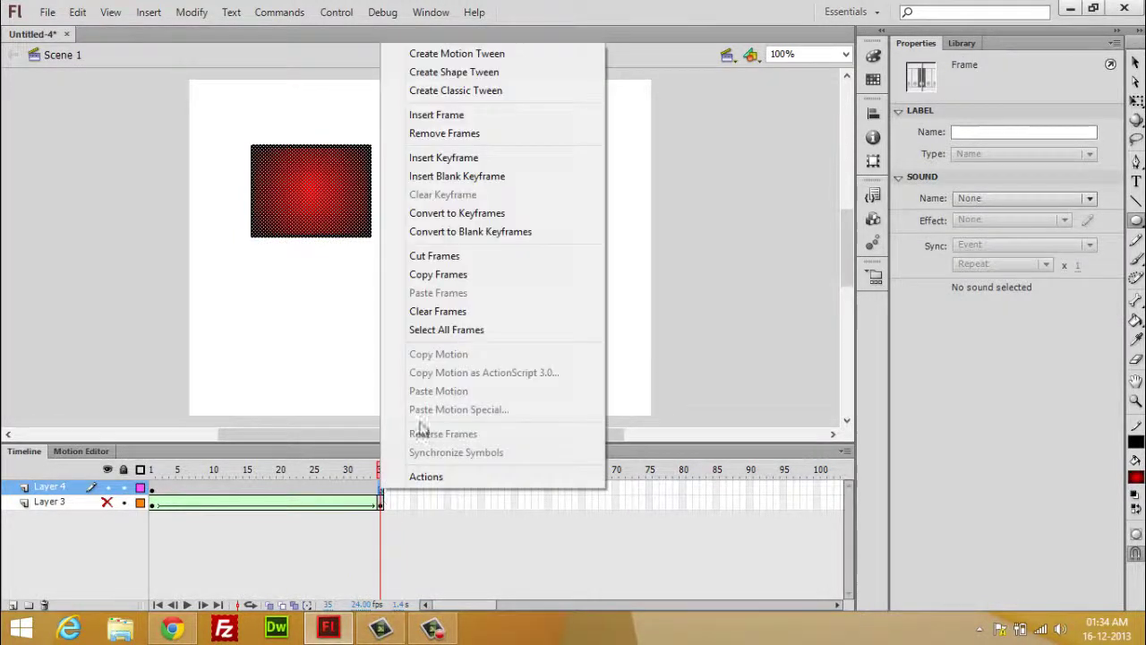
{"action": "left_click", "coordinate": [457, 176]}
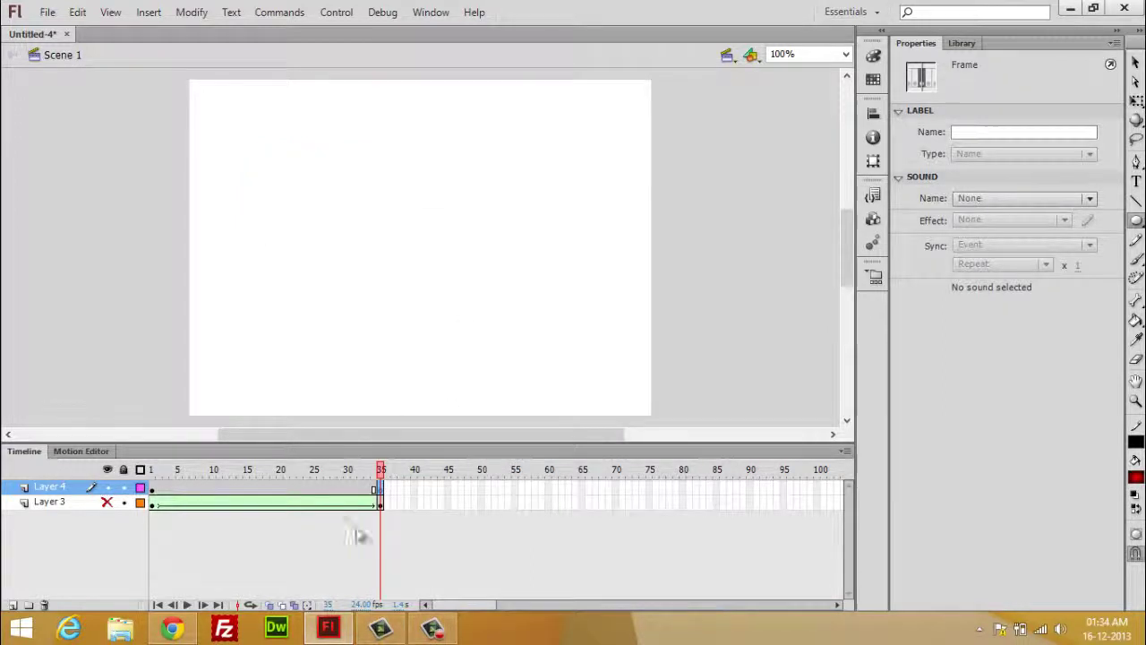
{"action": "left_click_drag", "start_coordinate": [504, 274], "coordinate": [634, 385]}
{"action": "key", "text": "shift"}
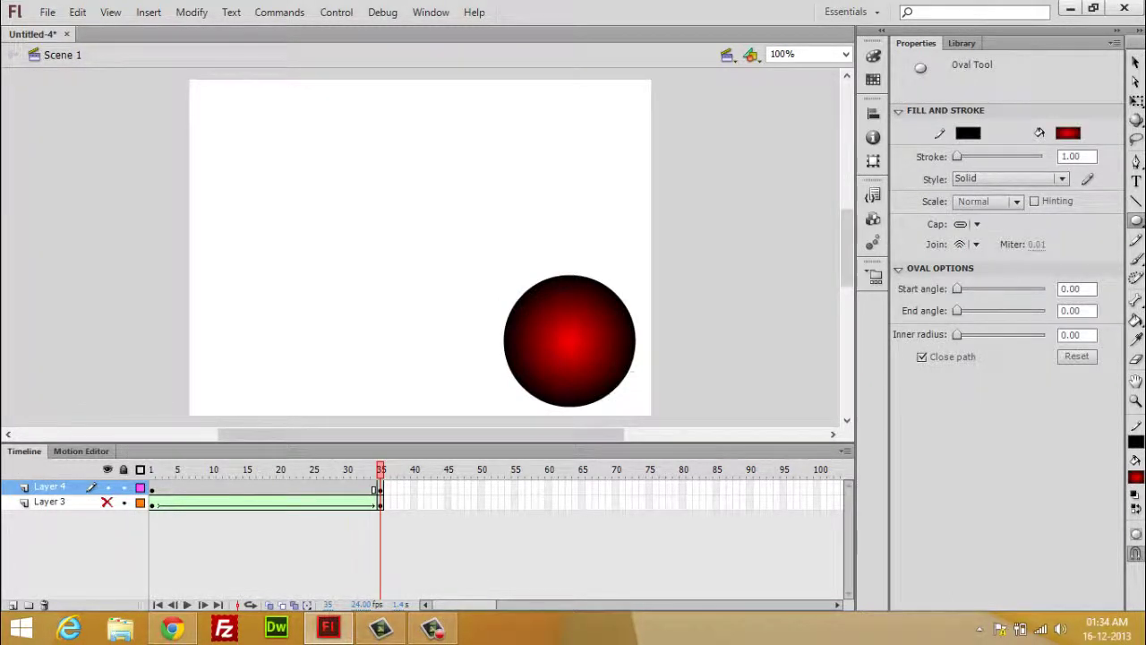
{"action": "left_click_drag", "start_coordinate": [380, 470], "coordinate": [154, 483]}
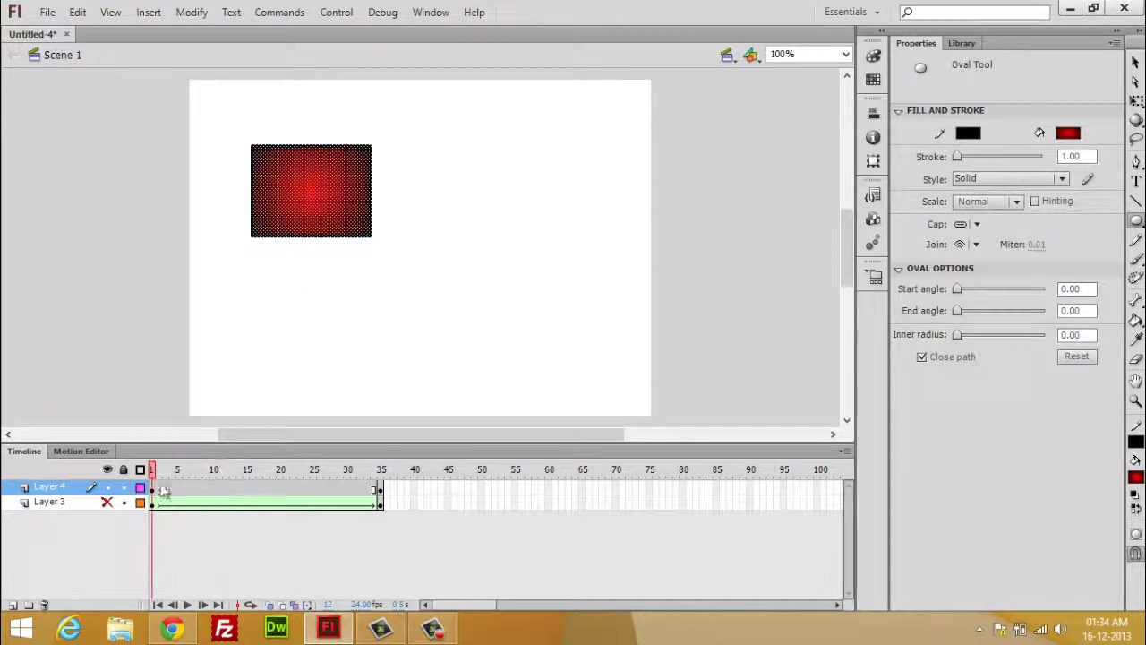
Apply a shape tween across Layer 4's frames 1–35 and preview it near the end.
{"action": "right_click", "coordinate": [376, 490]}
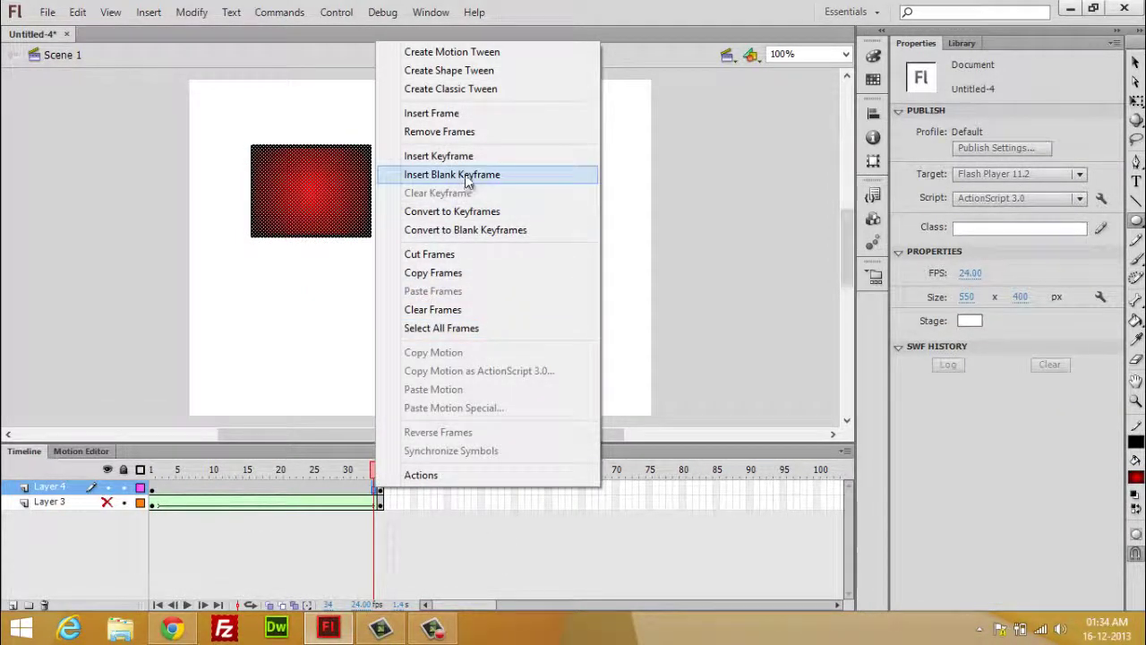
{"action": "left_click", "coordinate": [483, 69]}
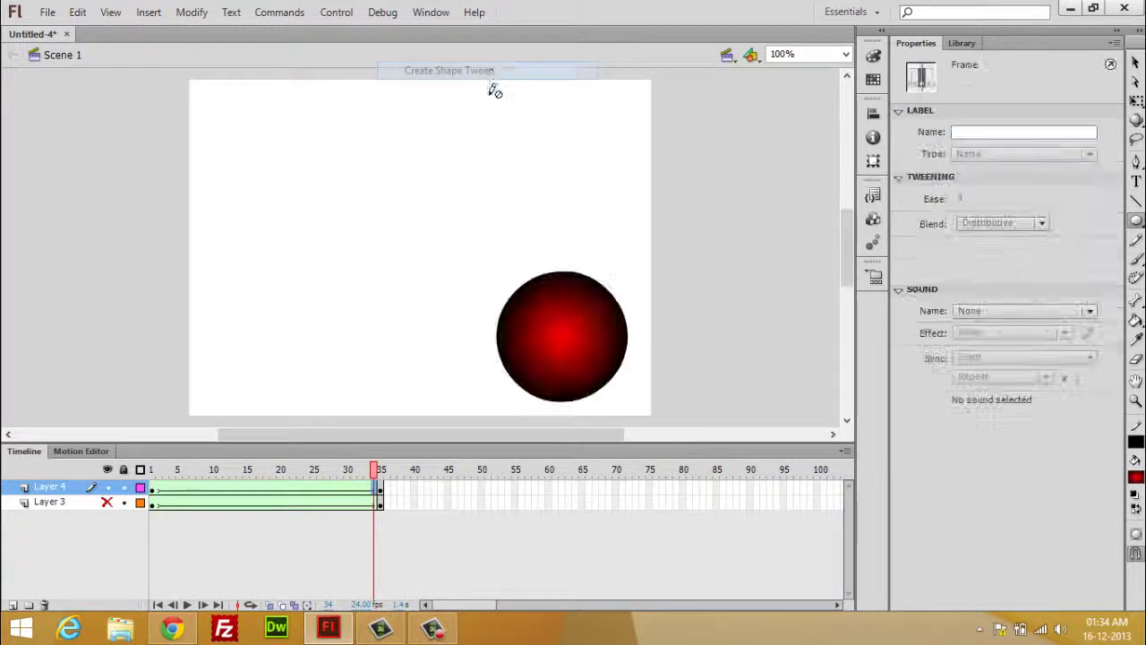
{"action": "left_click", "coordinate": [381, 489]}
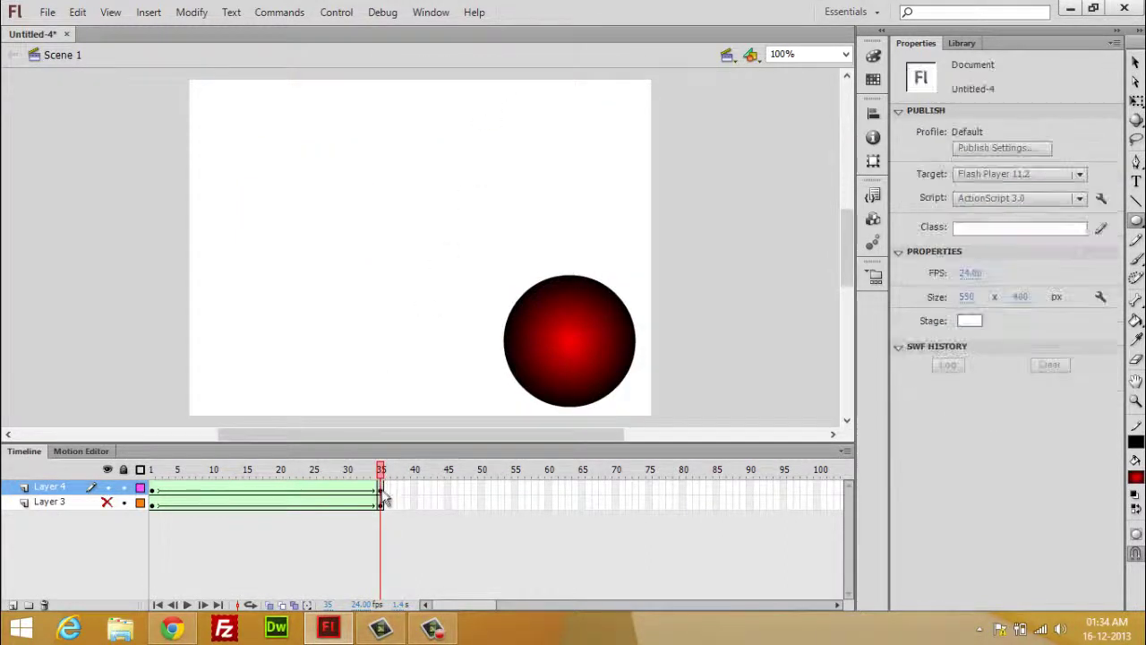
{"action": "right_click", "coordinate": [381, 488]}
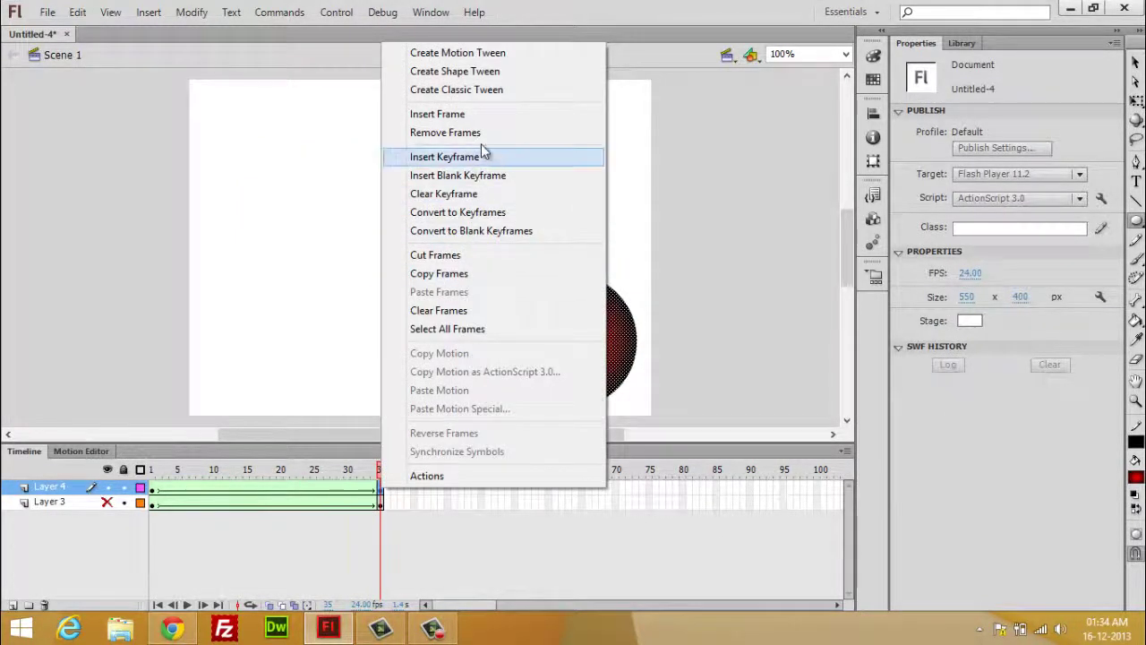
{"action": "left_click", "coordinate": [484, 72]}
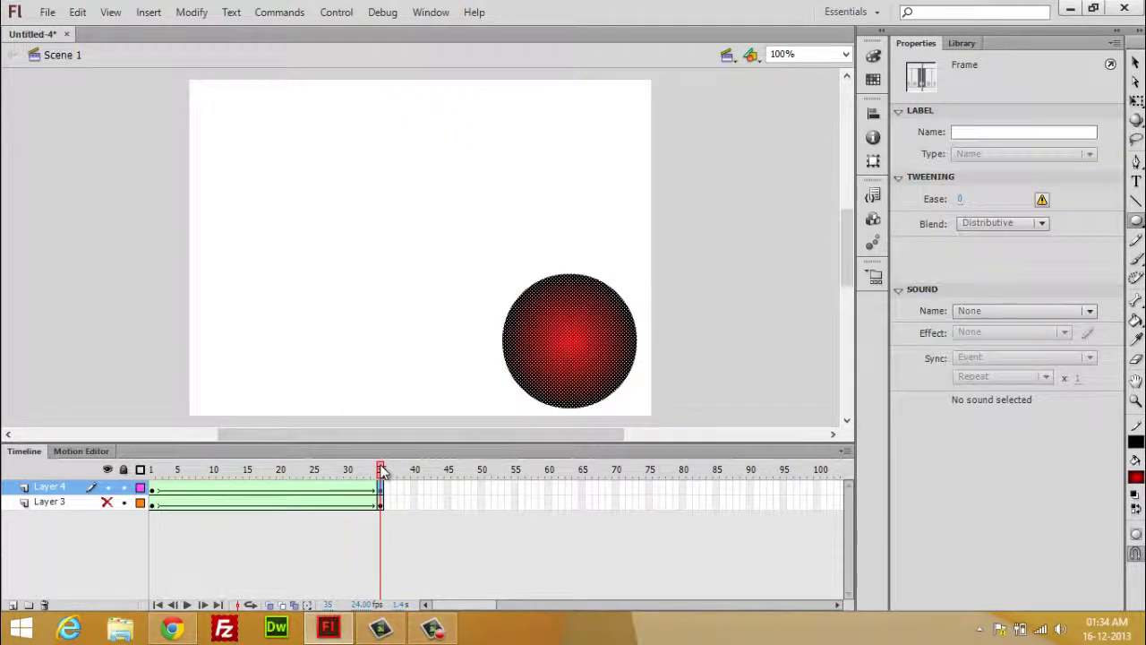
{"action": "left_click_drag", "start_coordinate": [381, 469], "coordinate": [156, 507]}
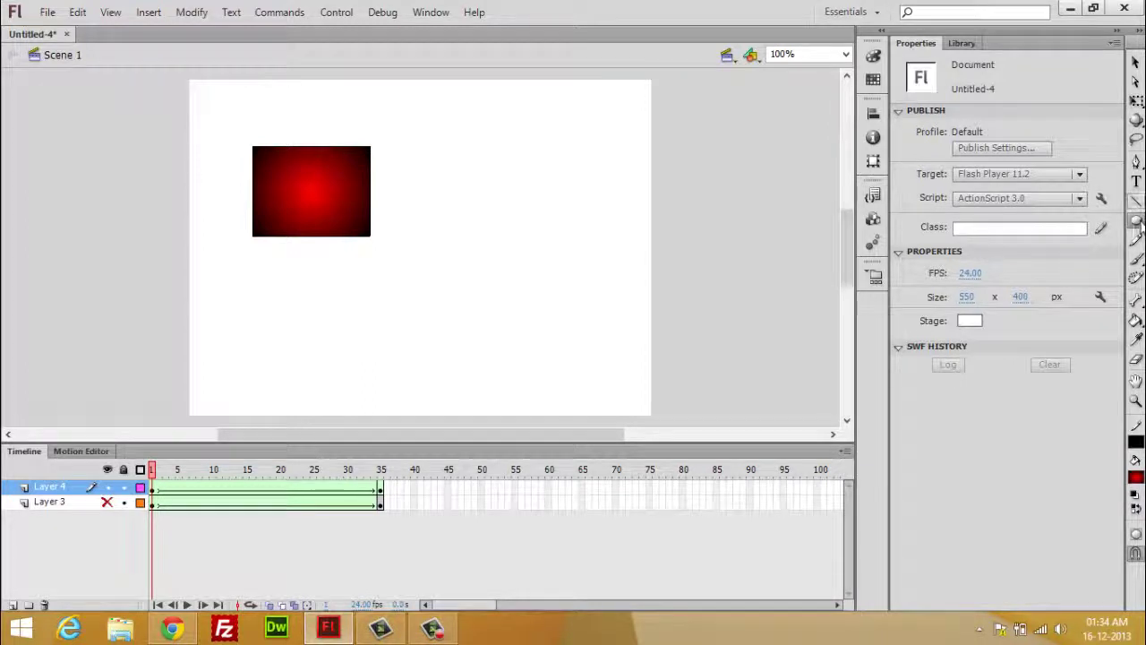
Add Layer 5 and draw a wide red oval primitive at its frame 1.
{"action": "left_click_drag", "start_coordinate": [1135, 220], "coordinate": [1011, 276]}
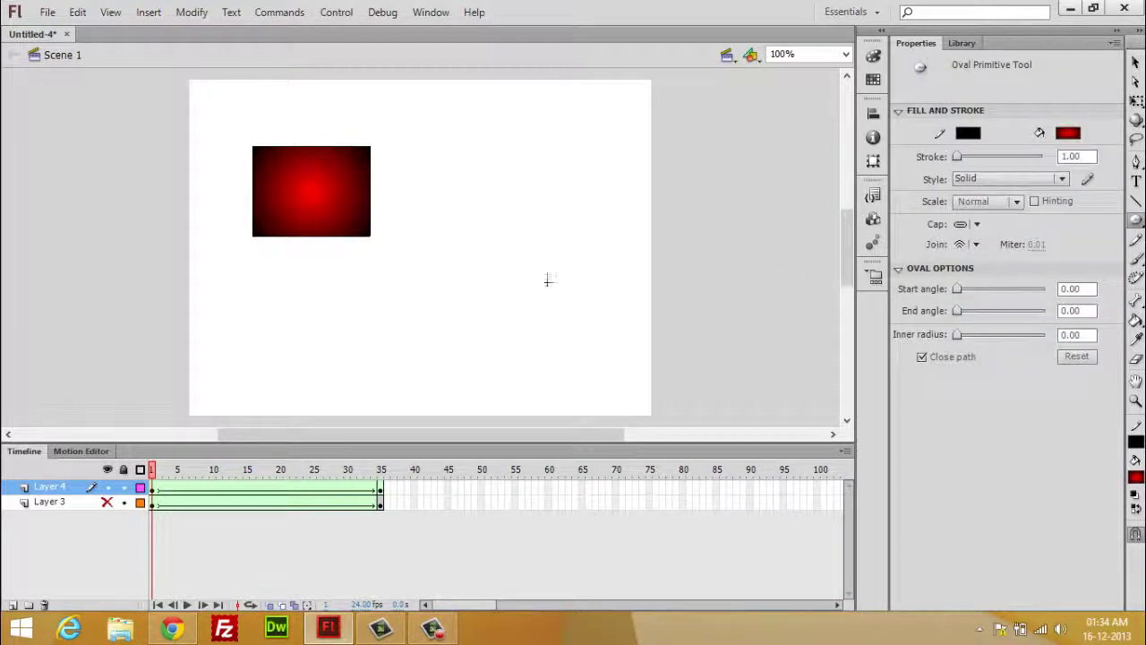
{"action": "left_click_drag", "start_coordinate": [428, 242], "coordinate": [620, 343]}
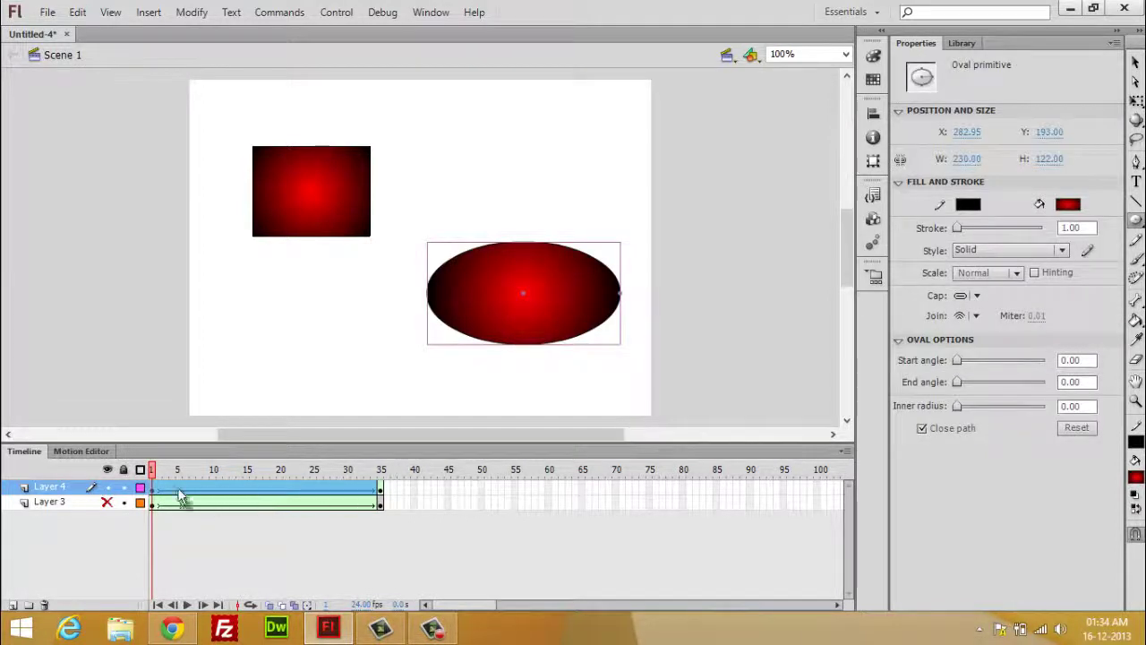
{"action": "key", "text": "ctrl+z"}
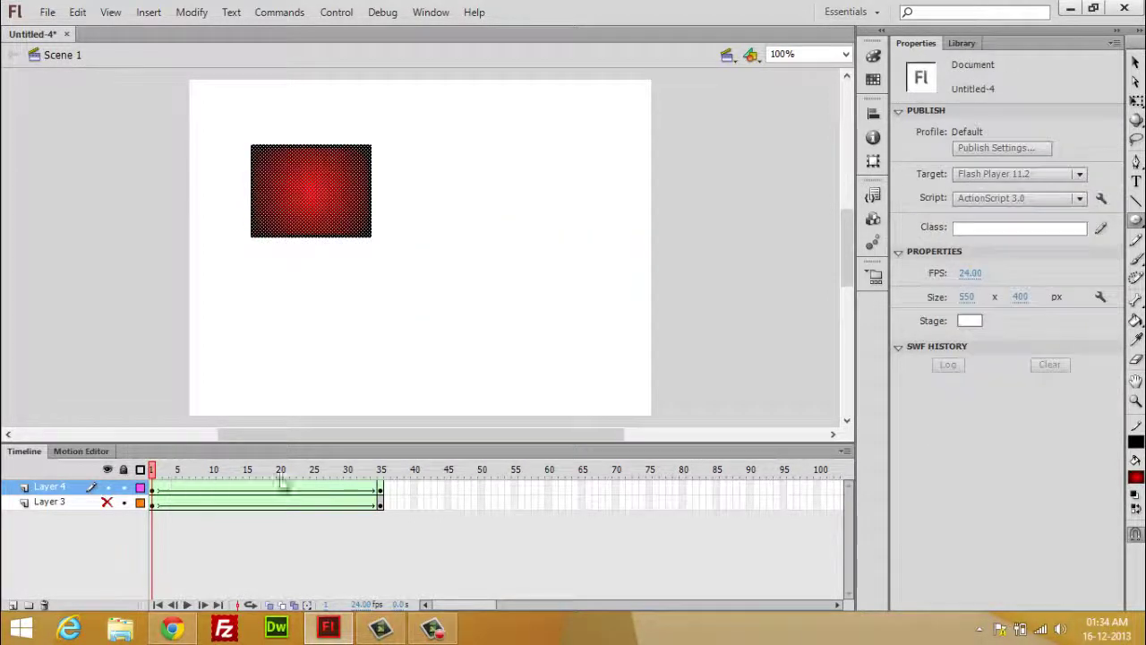
{"action": "left_click", "coordinate": [13, 604]}
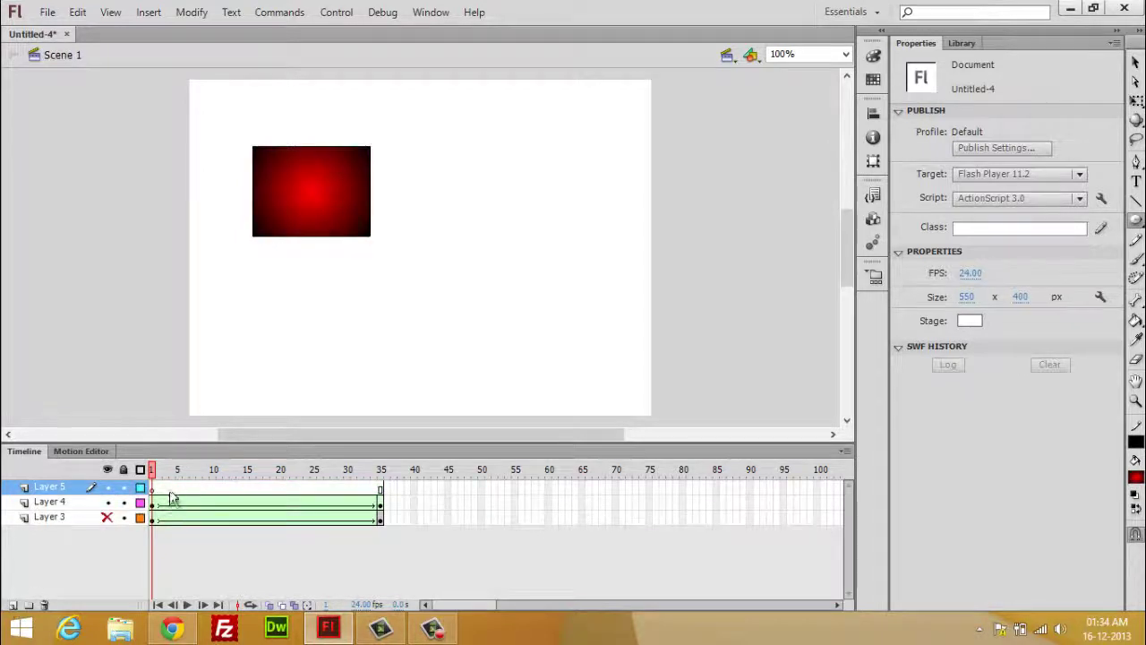
{"action": "left_click", "coordinate": [153, 489]}
{"action": "left_click_drag", "start_coordinate": [295, 310], "coordinate": [561, 391]}
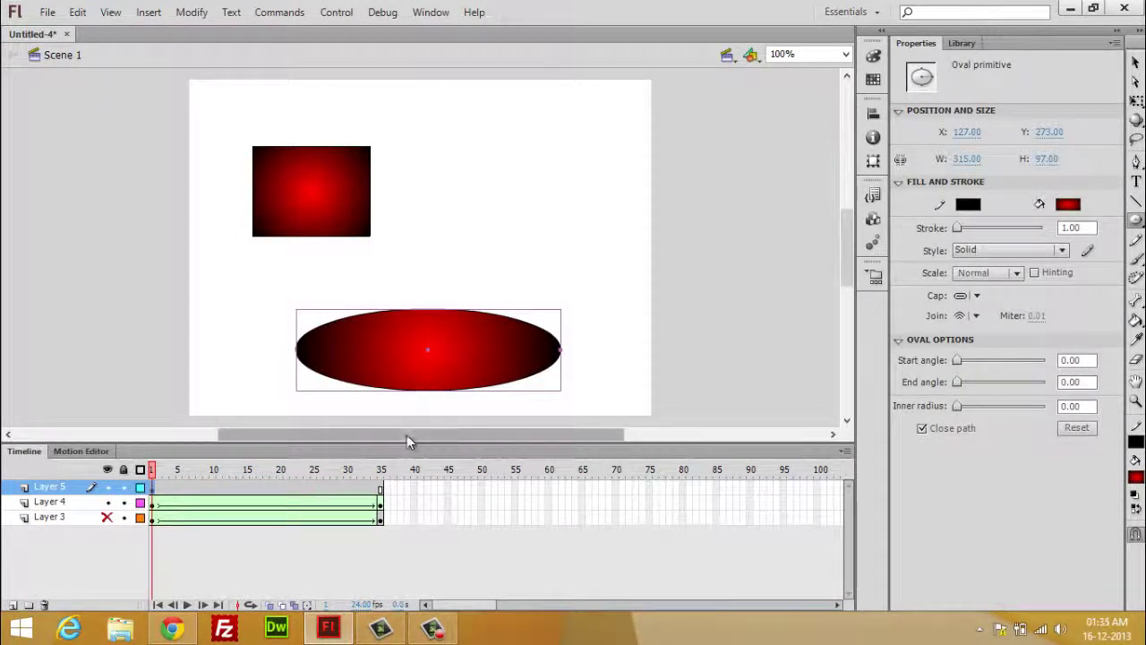
Insert a keyframe at frame 35 and reshape the oval into an upper arc (inner radius 54, start angle 193).
{"action": "right_click", "coordinate": [380, 488]}
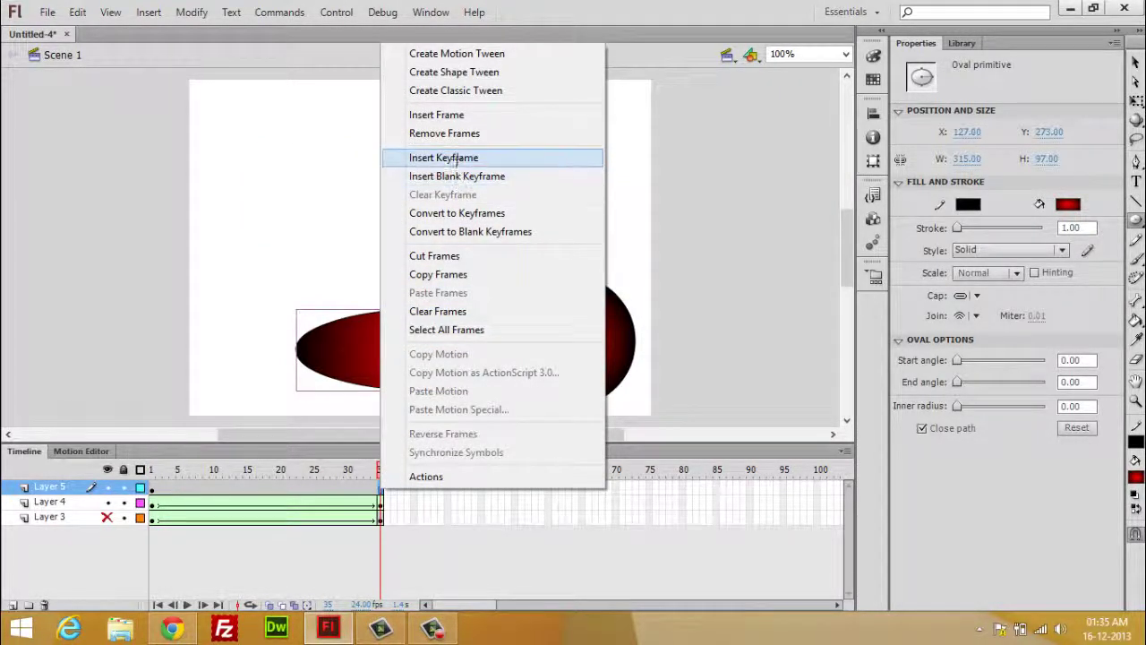
{"action": "left_click", "coordinate": [448, 159]}
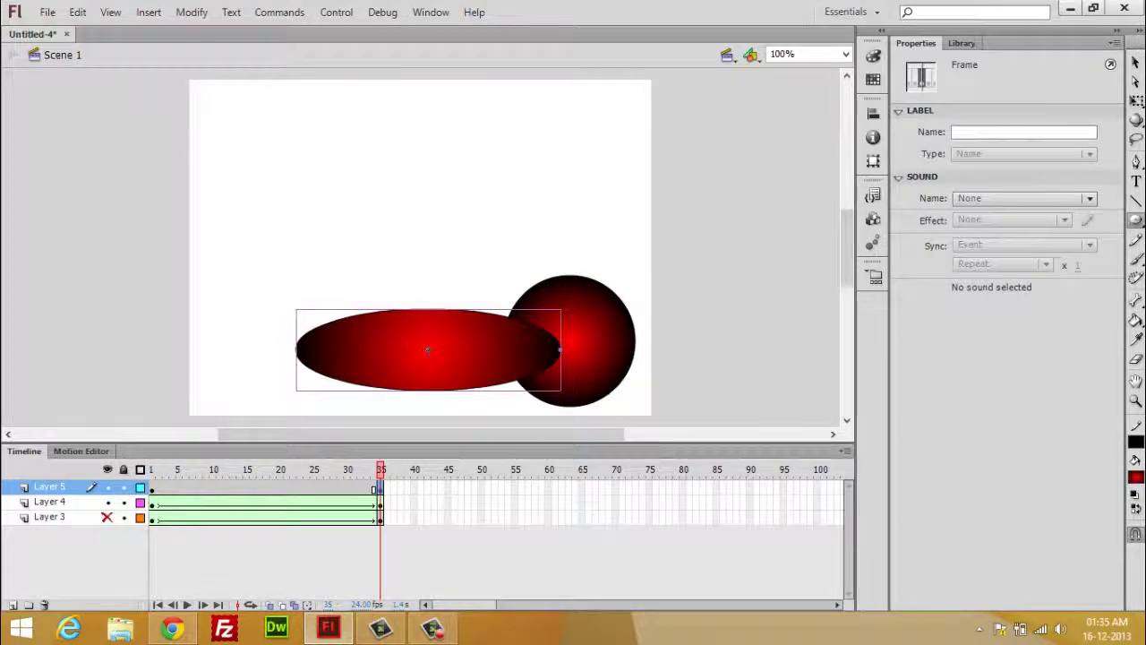
{"action": "left_click", "coordinate": [434, 346]}
{"action": "left_click_drag", "start_coordinate": [470, 351], "coordinate": [525, 369]}
{"action": "key", "text": "ctrl+z"}
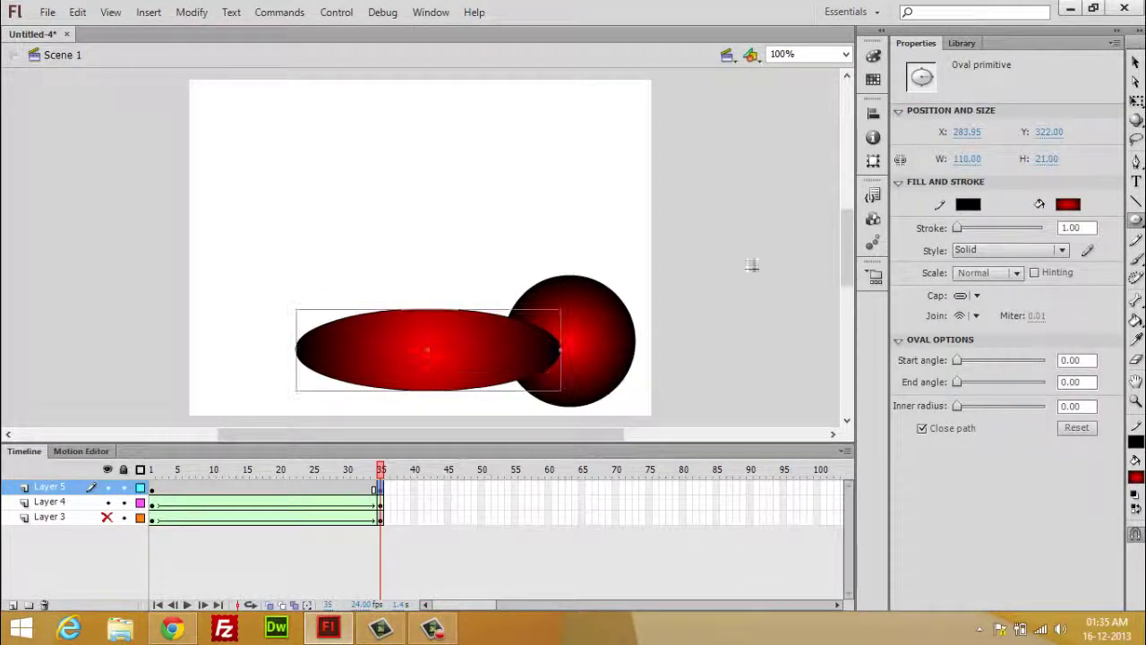
{"action": "left_click", "coordinate": [1135, 62]}
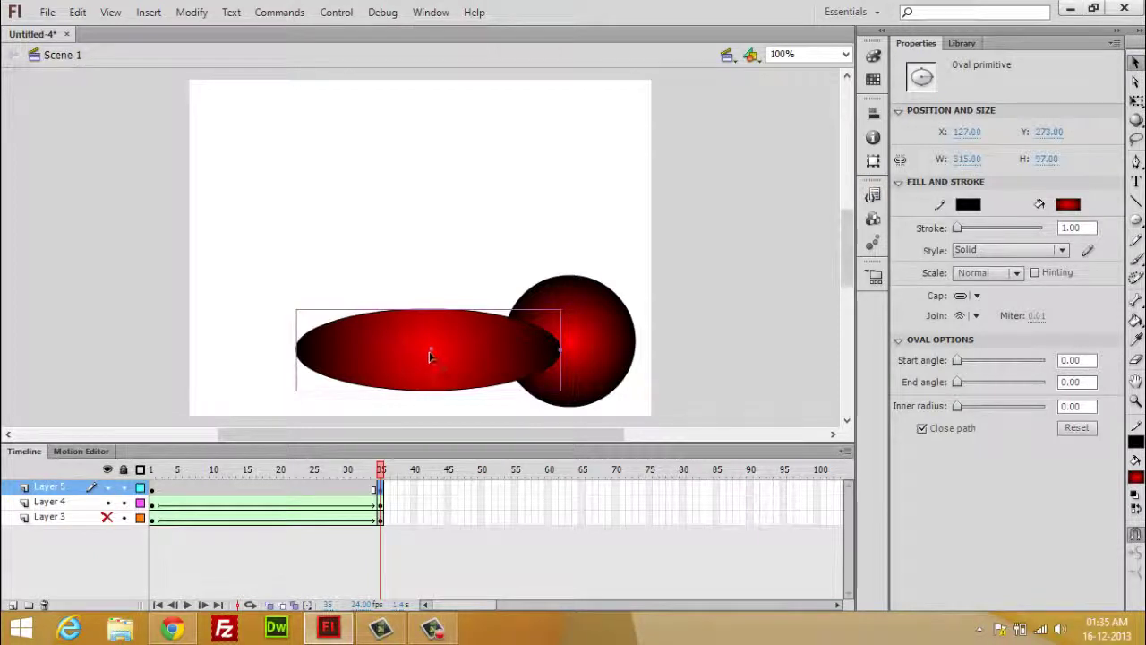
{"action": "left_click_drag", "start_coordinate": [431, 352], "coordinate": [555, 360]}
{"action": "left_click_drag", "start_coordinate": [309, 400], "coordinate": [292, 350]}
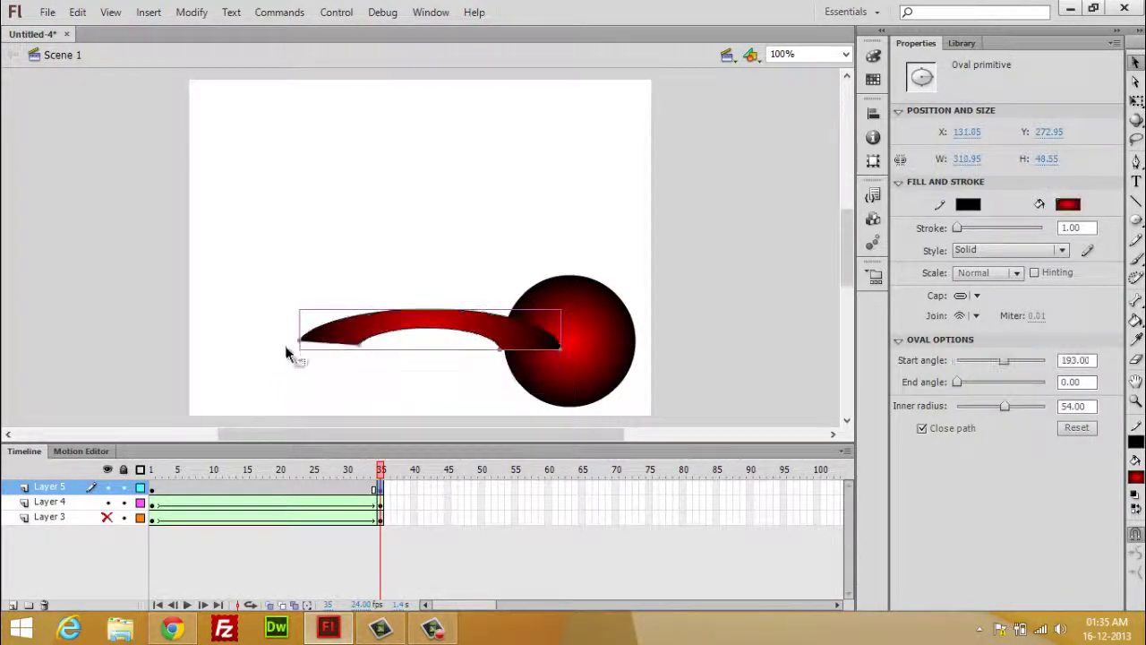
Apply a shape tween to Layer 5, scrub frames 35 back to 1 to check it, then deselect.
{"action": "right_click", "coordinate": [375, 488]}
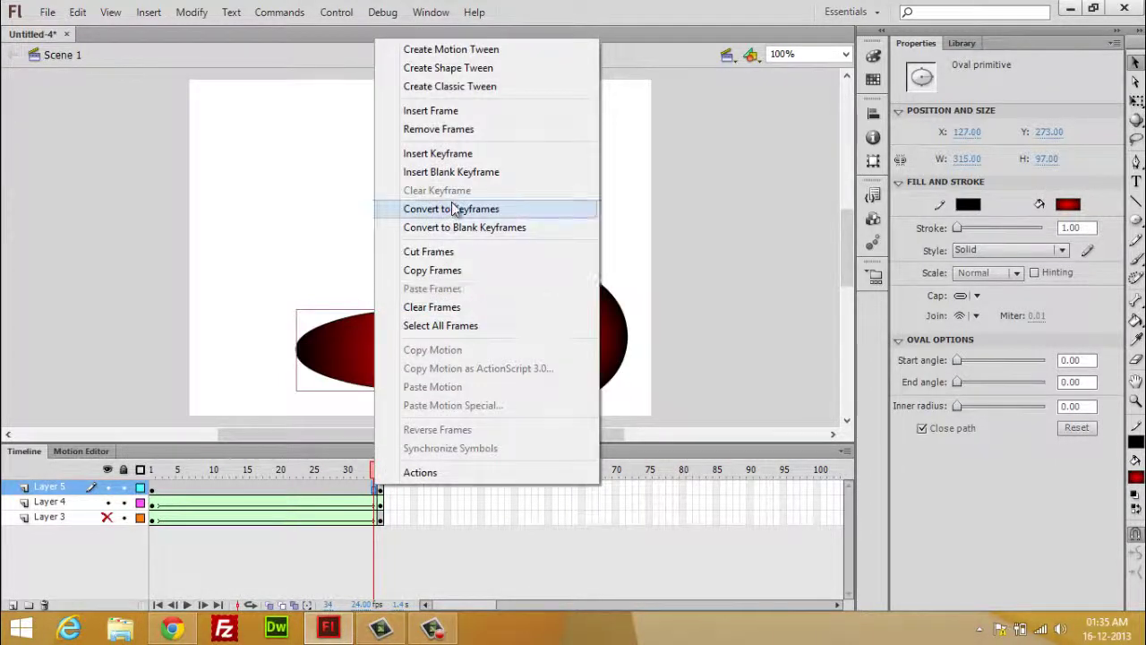
{"action": "left_click", "coordinate": [468, 68]}
{"action": "left_click", "coordinate": [382, 475]}
{"action": "left_click_drag", "start_coordinate": [382, 475], "coordinate": [394, 498]}
{"action": "key", "text": "ctrl+shift+a"}
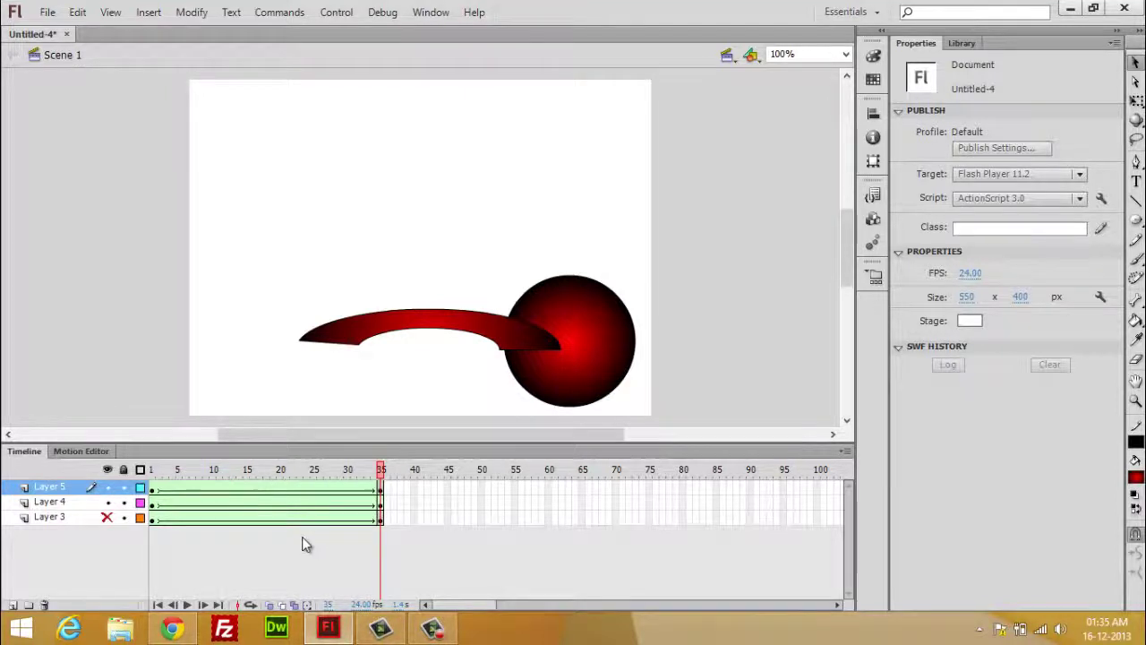
{"action": "left_click", "coordinate": [439, 630]}
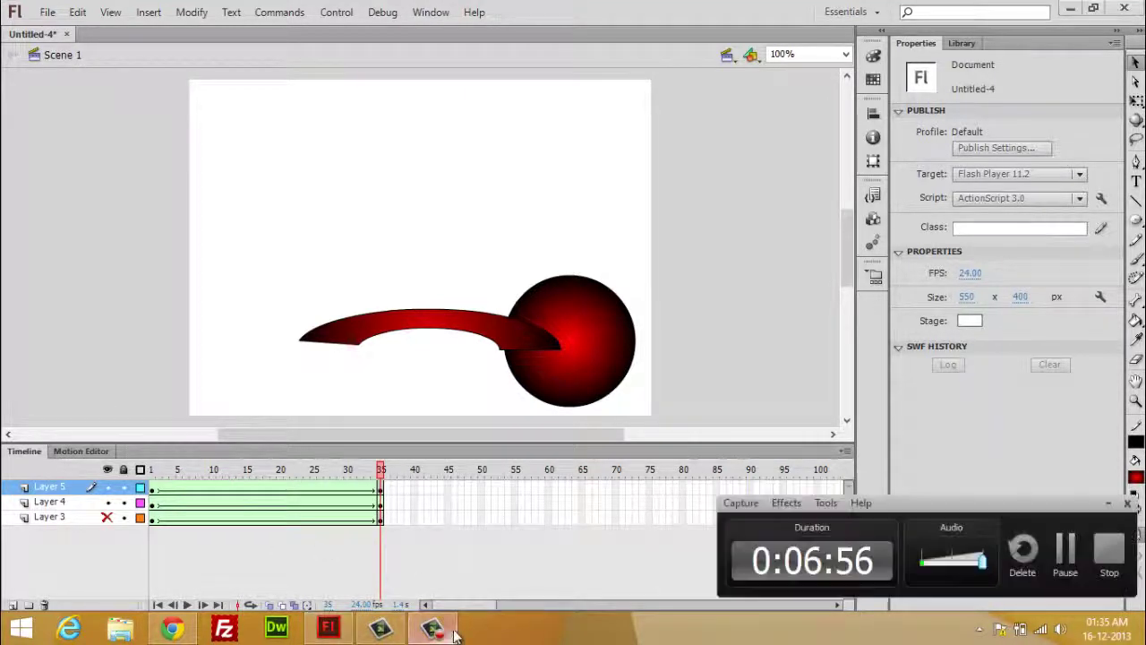